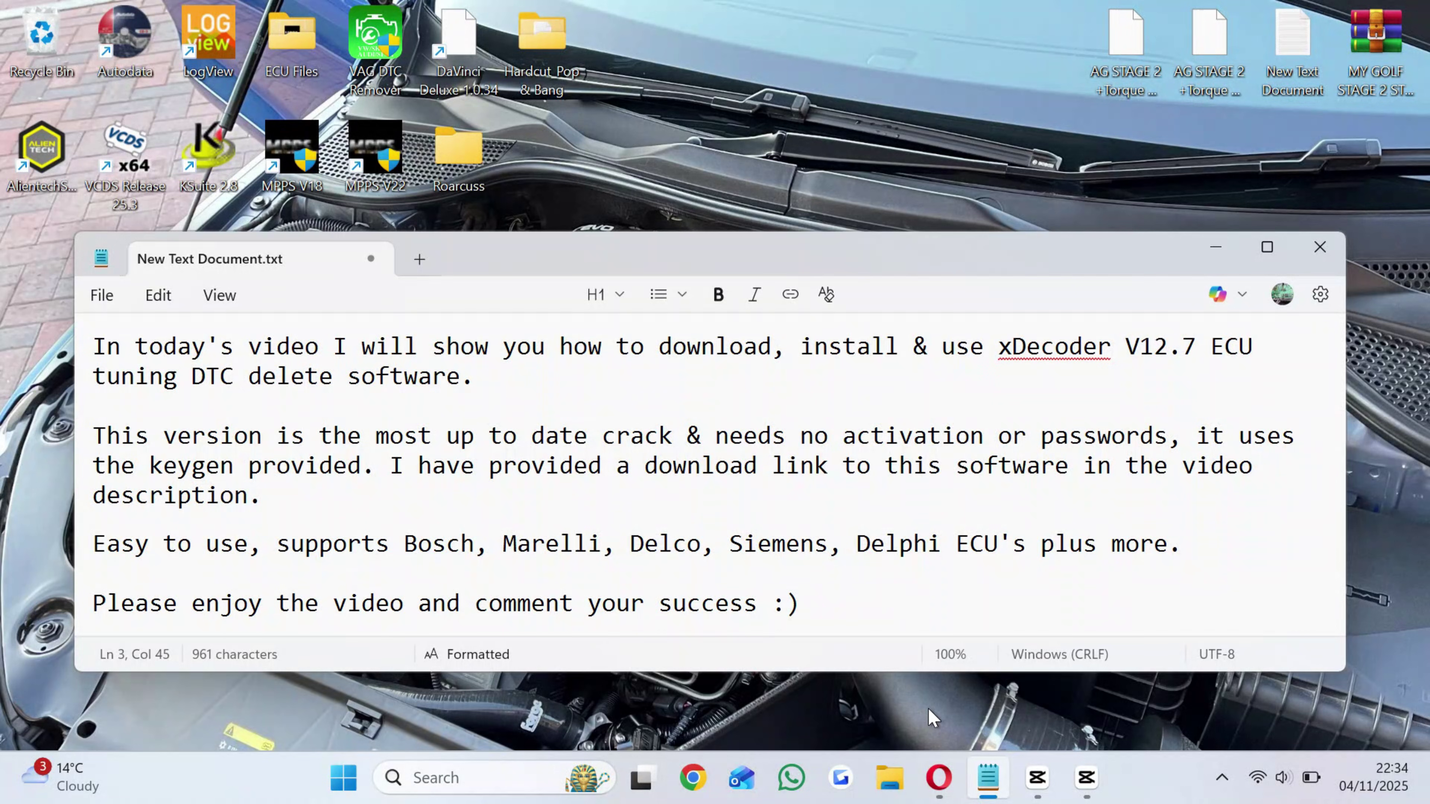
Minimize the Notepad note about xDecoder V12.7 to the taskbar.
click(988, 777)
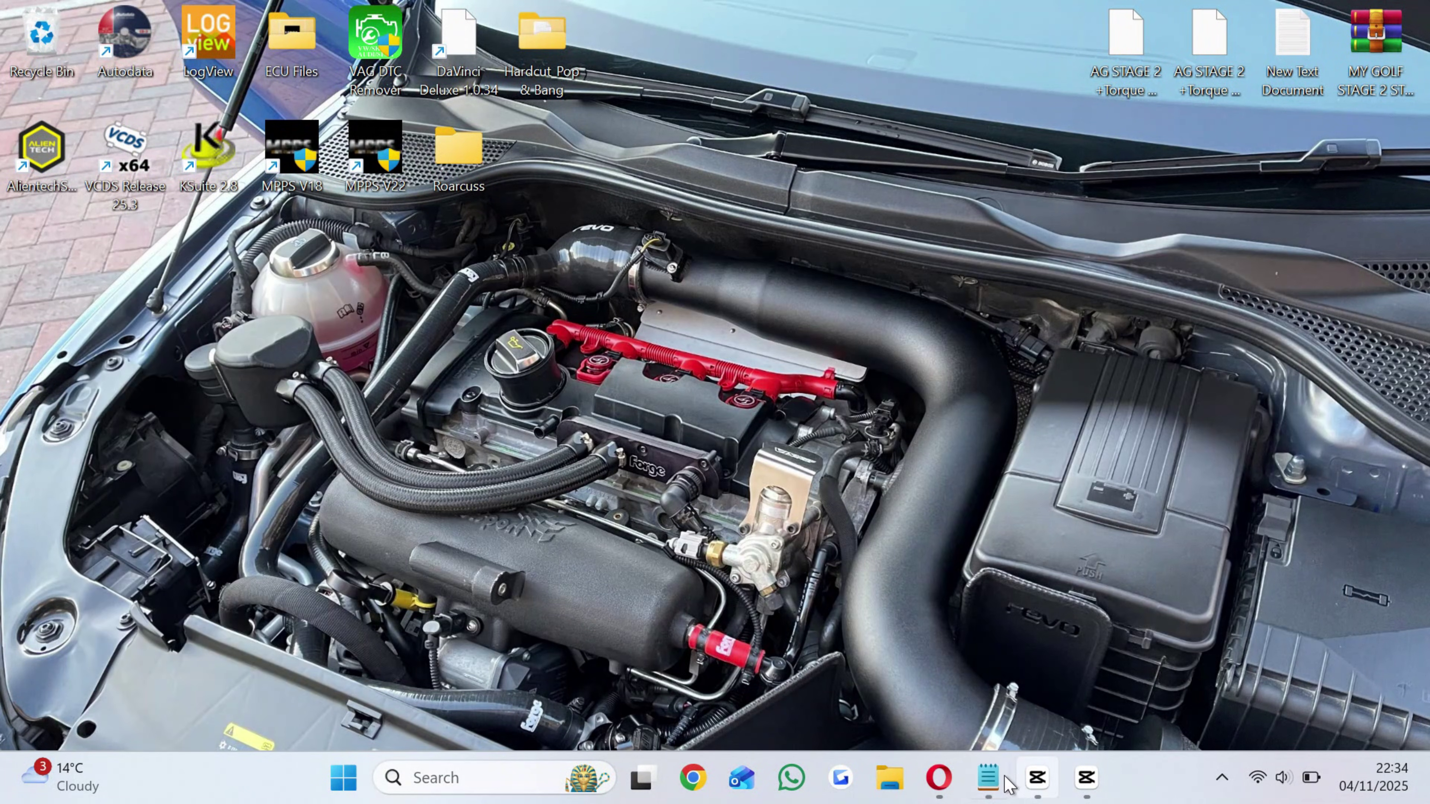
Download xDecoder v12.7 + Keygen.rar from the pasted mega.nz link in Opera and open it.
click(938, 778)
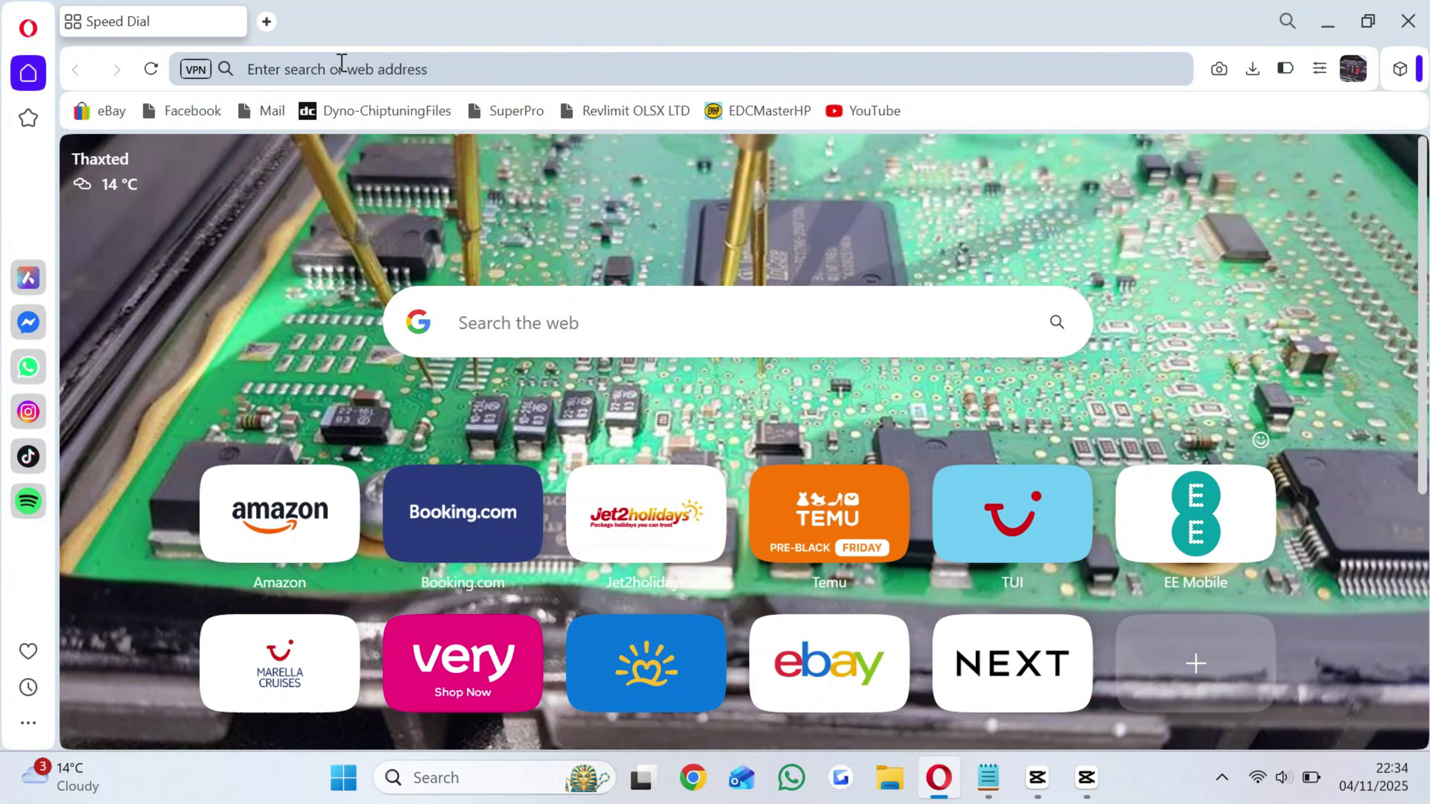
key(Return)
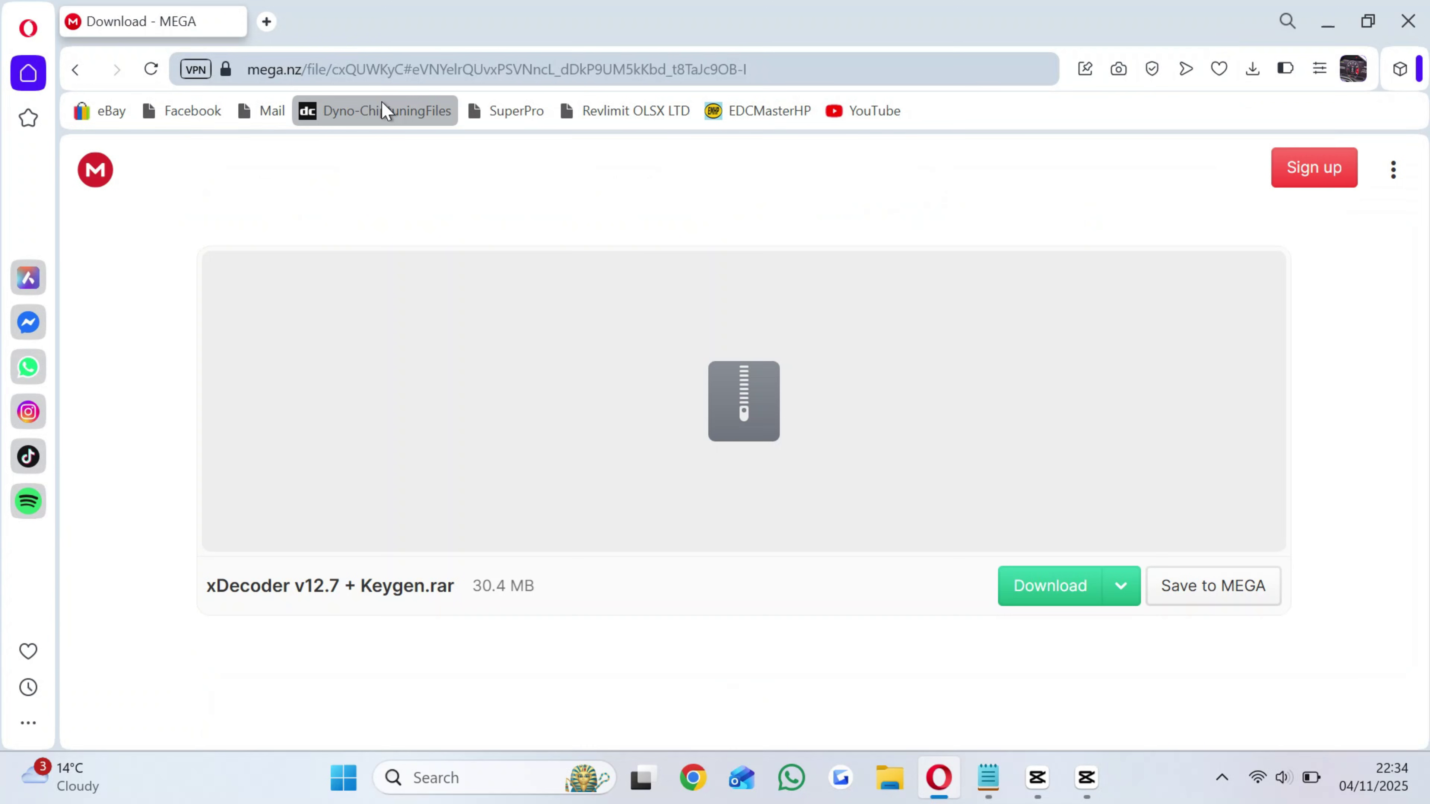
click(1041, 586)
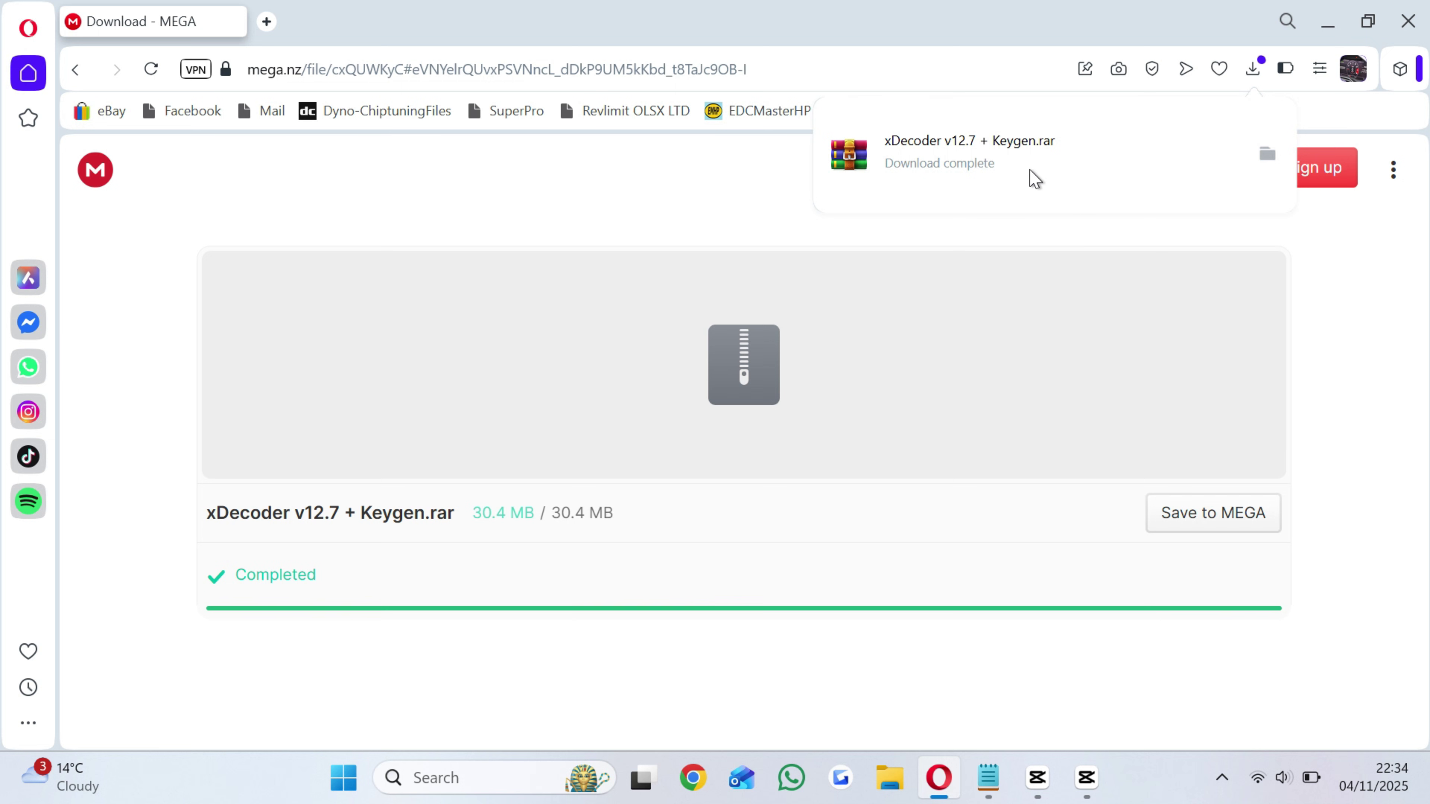
click(1022, 147)
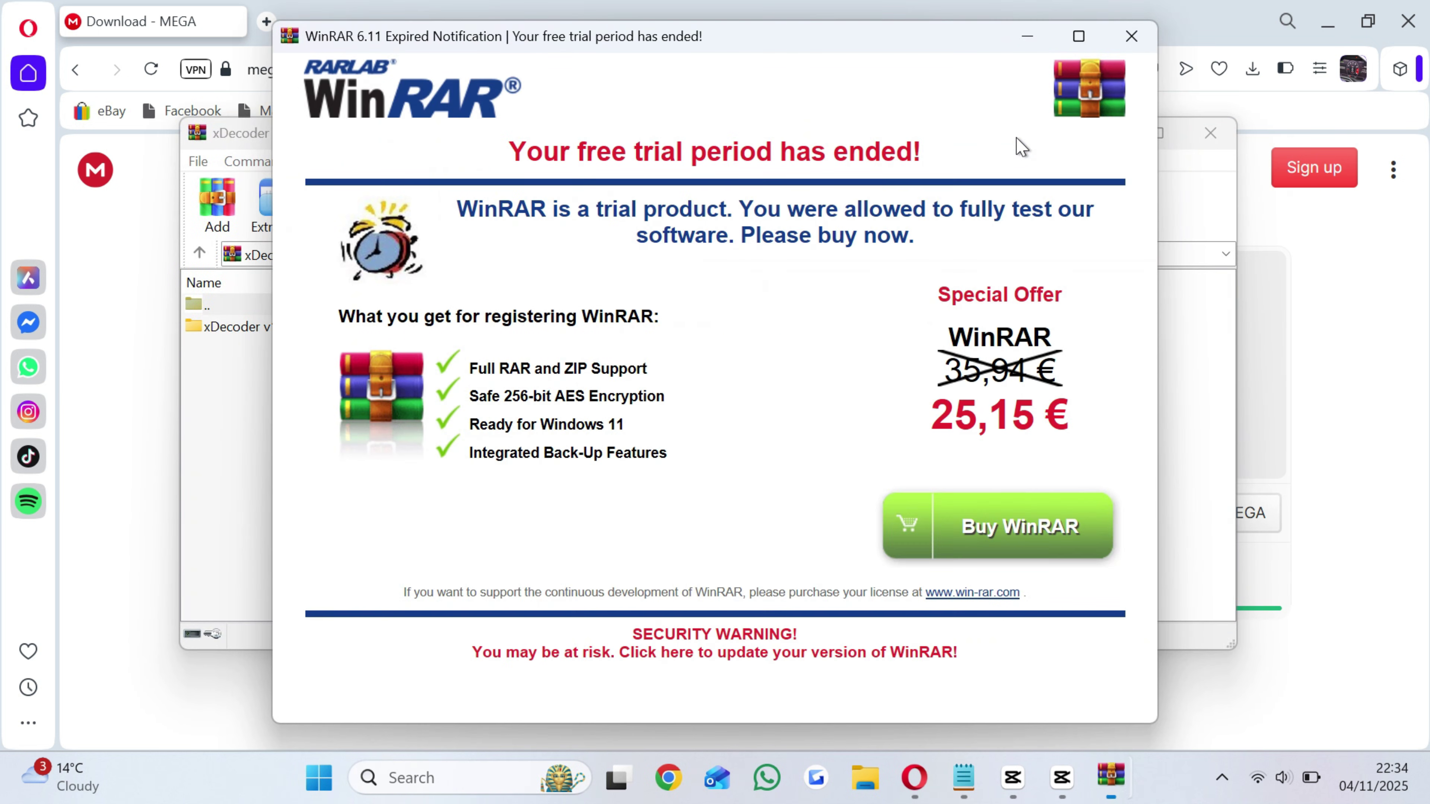
Extract the xDecoder v12.7 folder to the Desktop and place it mid-desktop.
click(1132, 36)
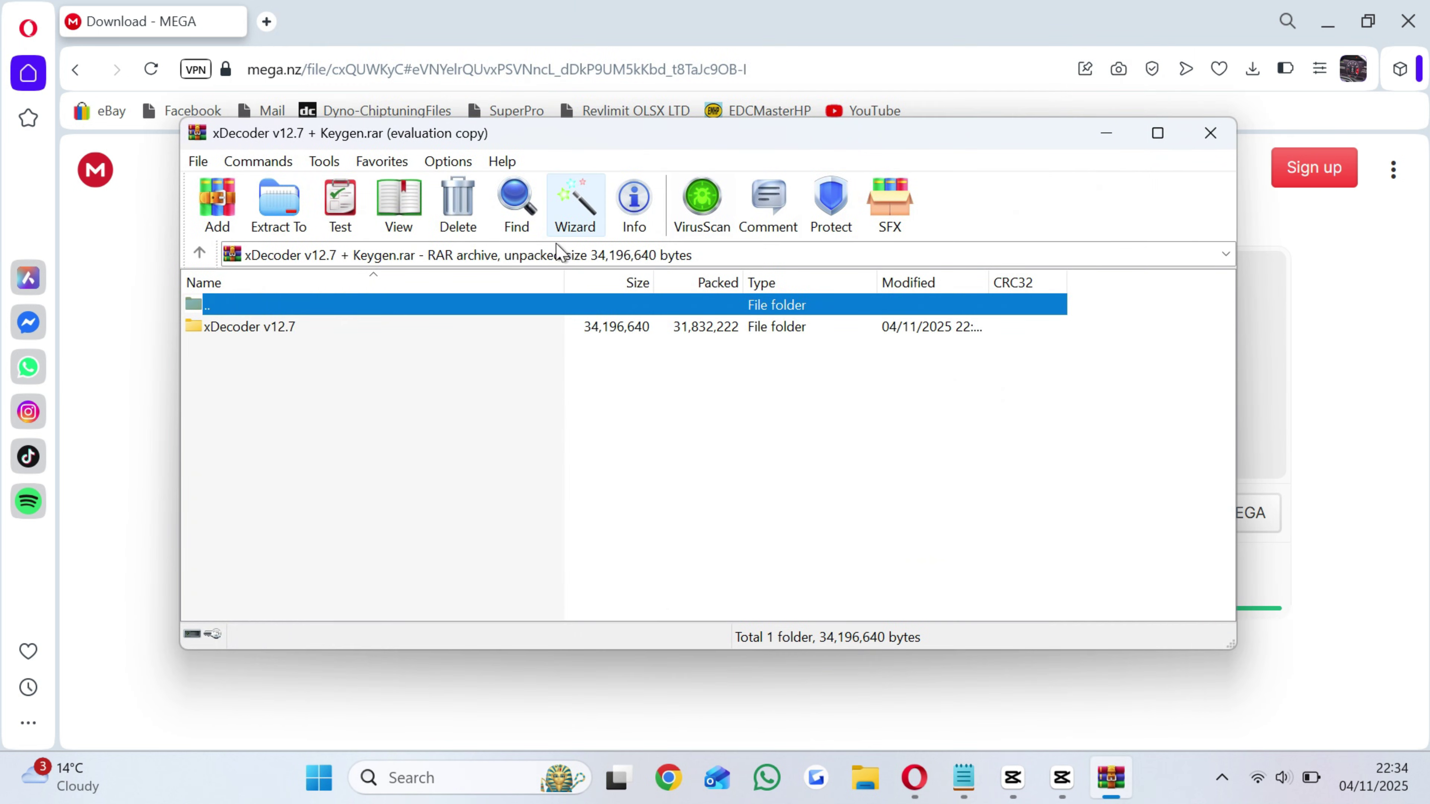
click(424, 329)
click(280, 216)
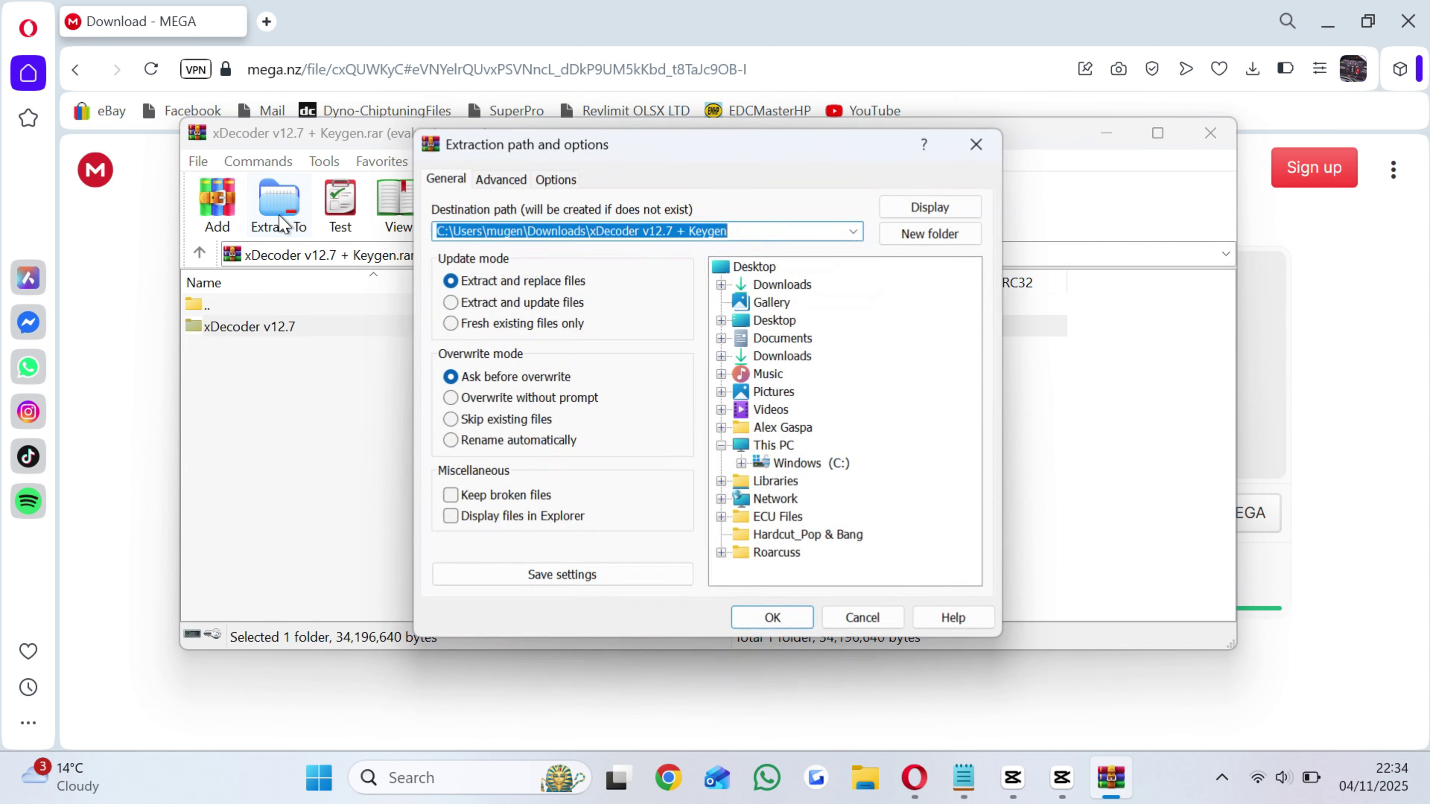
click(743, 268)
click(774, 617)
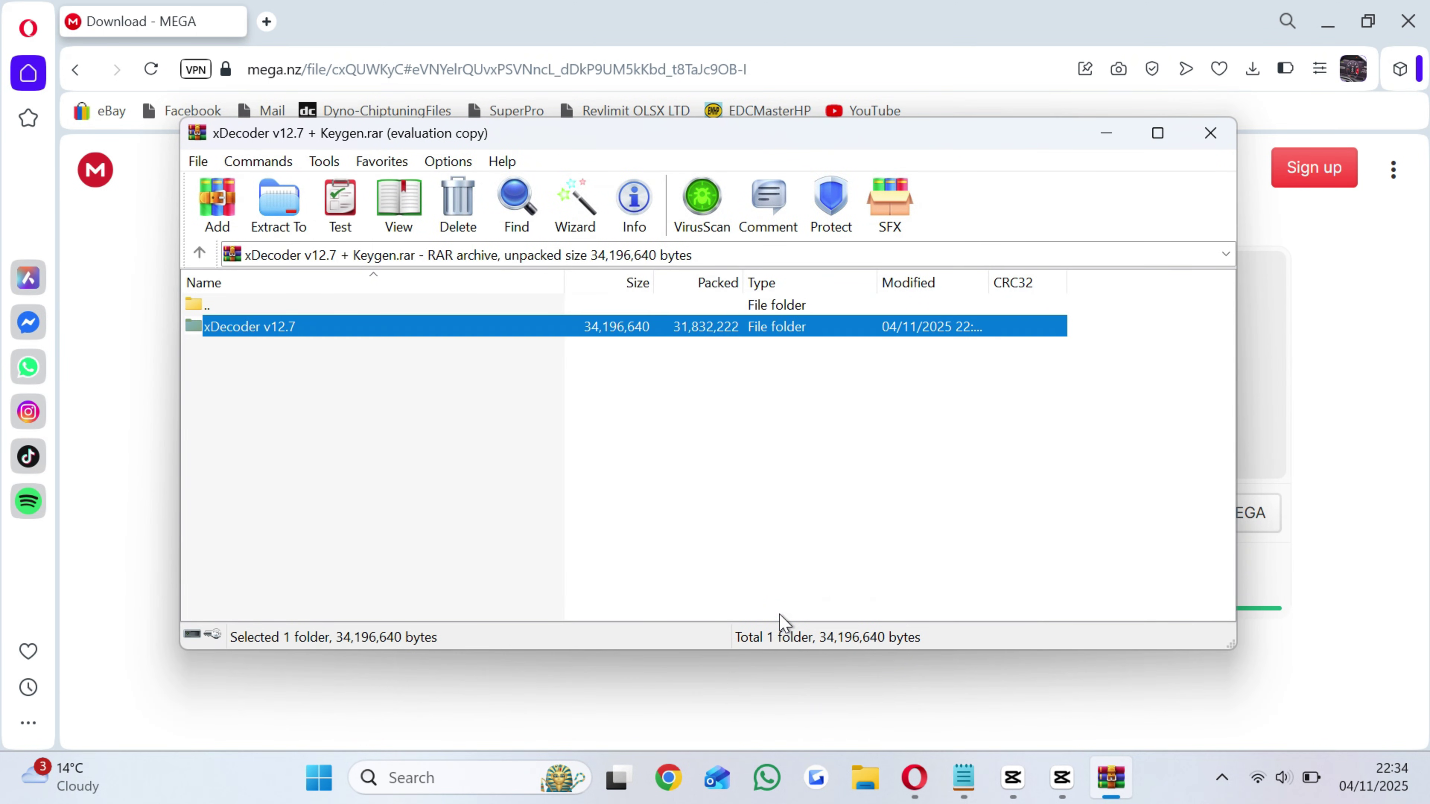
key(super+d)
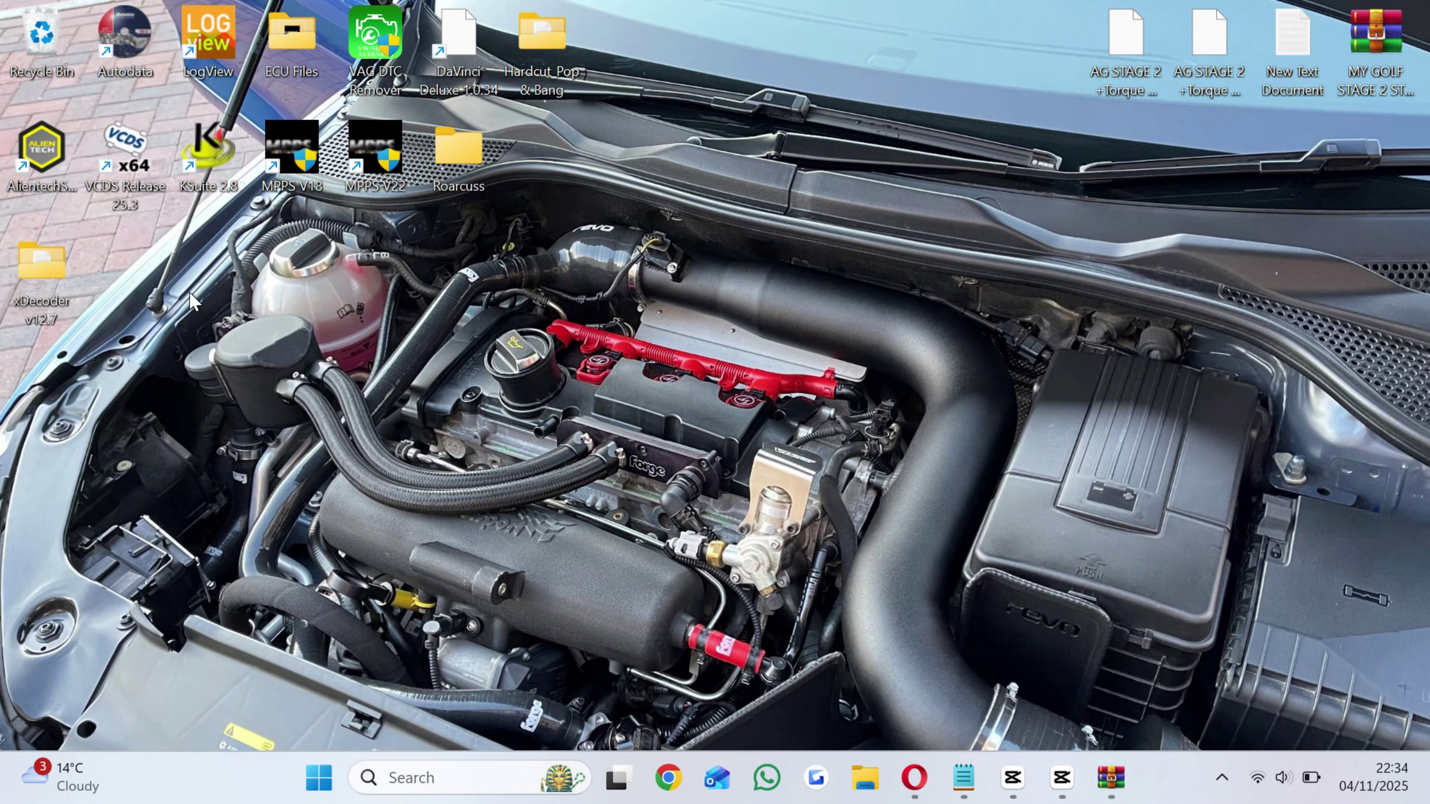
drag(68, 294, 751, 420)
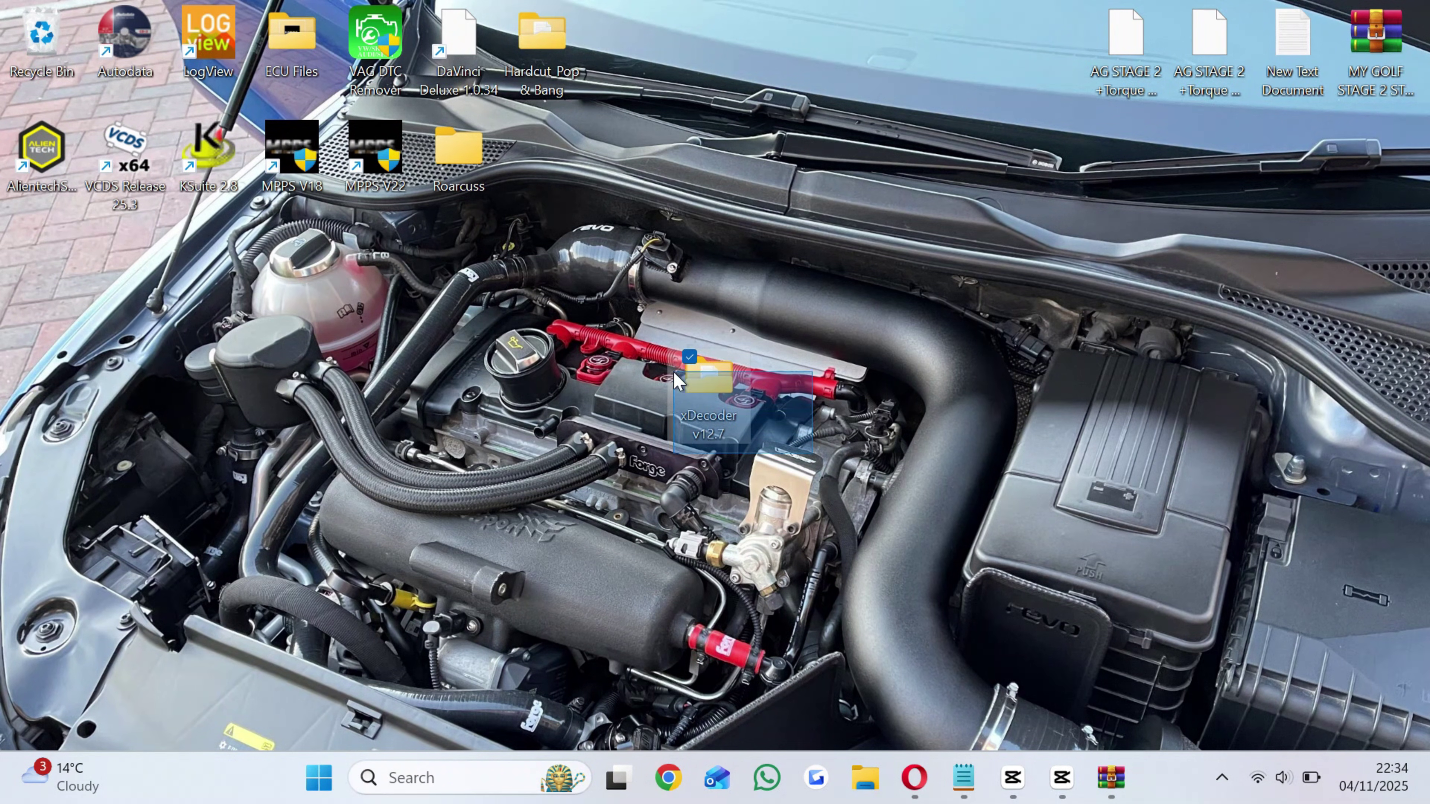
Open the xDecoder v12.7 folder and note its USE WITH WIFI OFF! warning.
double_click(736, 391)
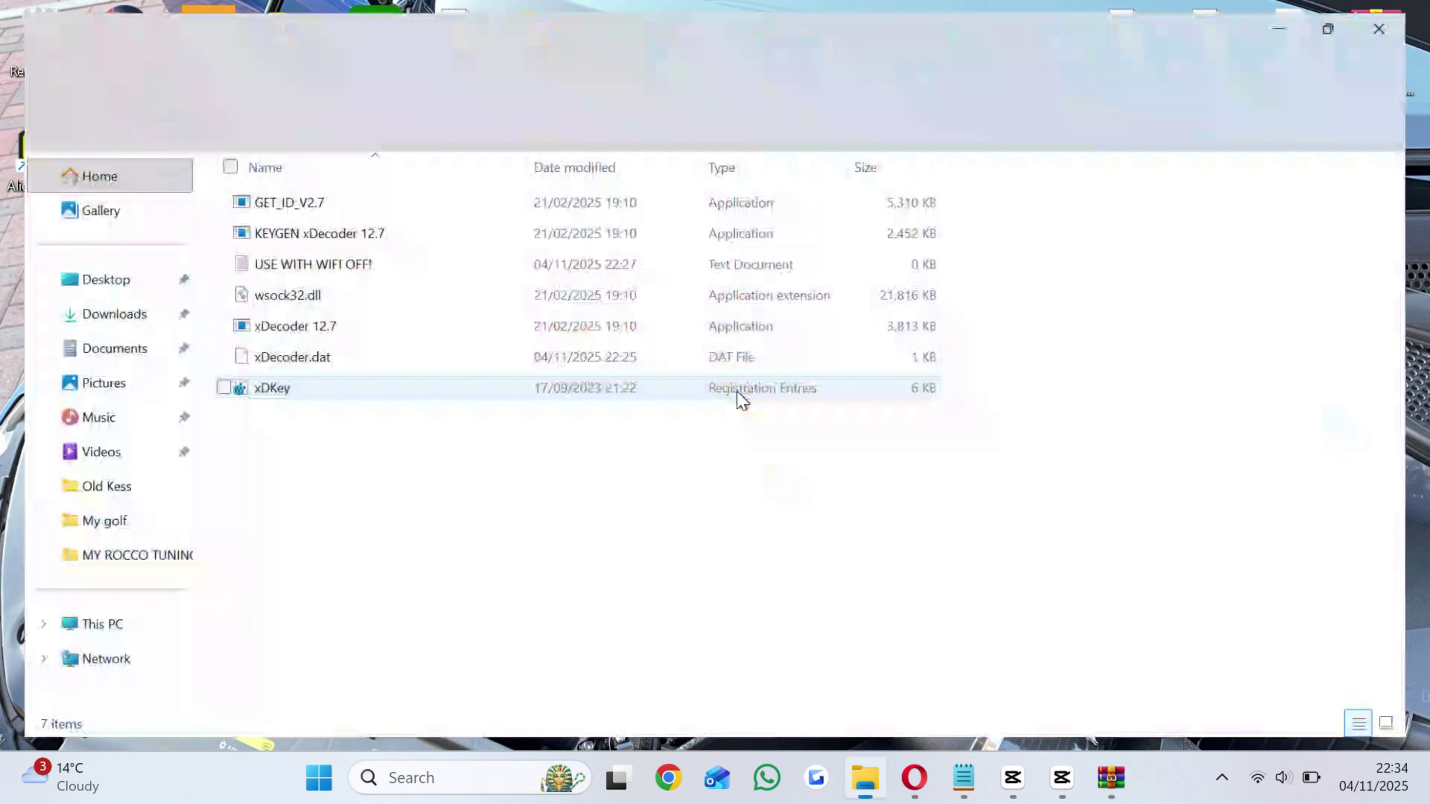
click(340, 265)
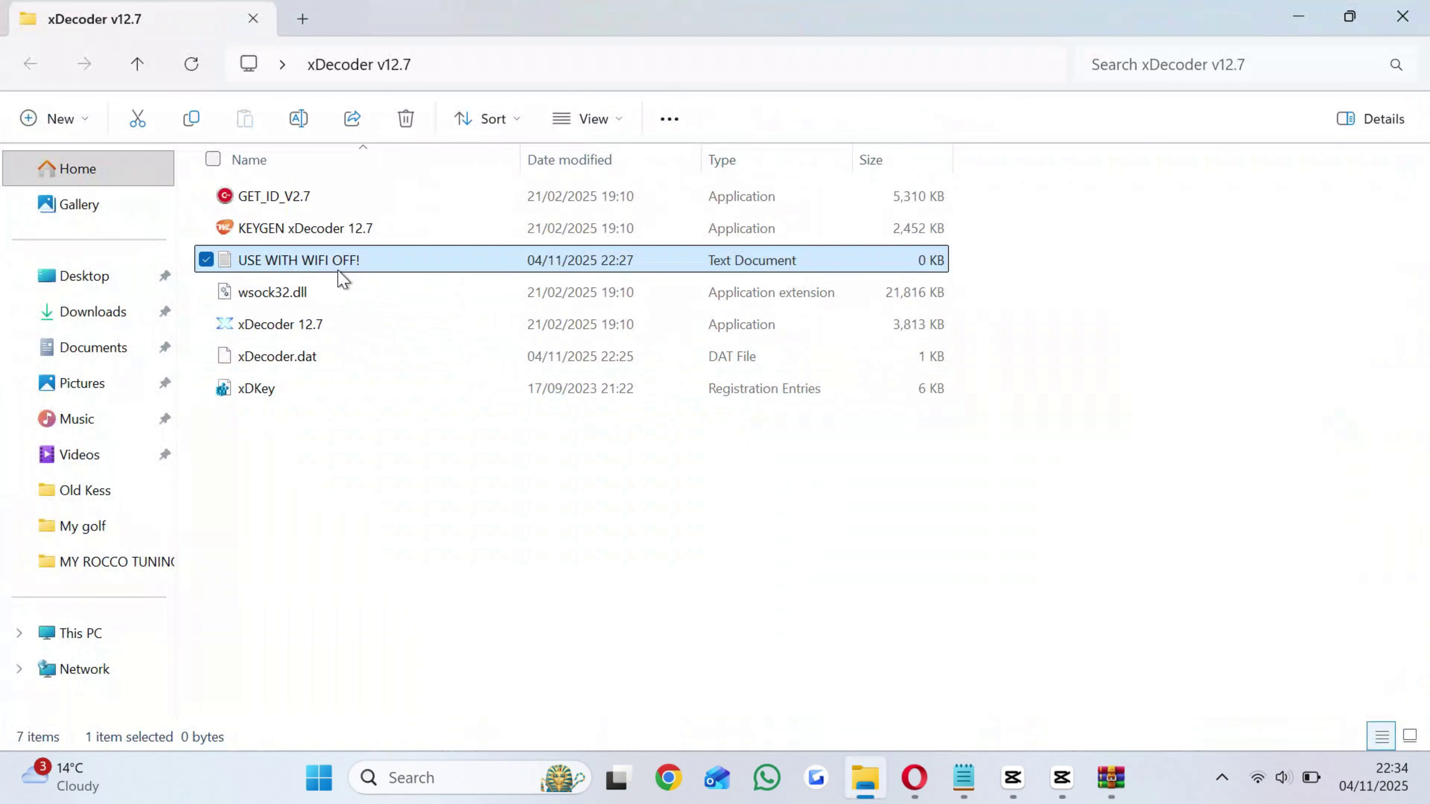
click(346, 443)
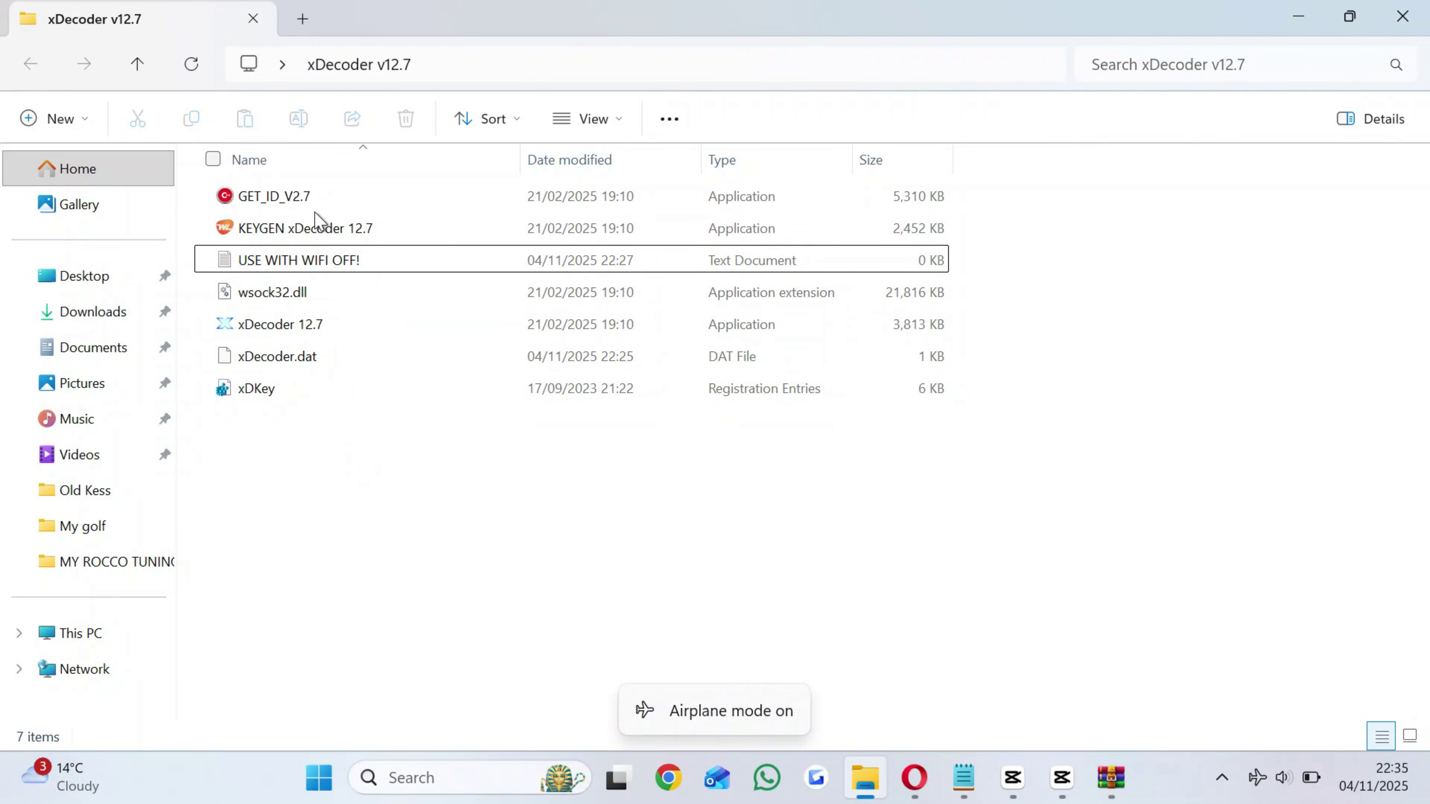
Generate and copy the PC's hardware ID with GET_ID_V2.7.
double_click(303, 194)
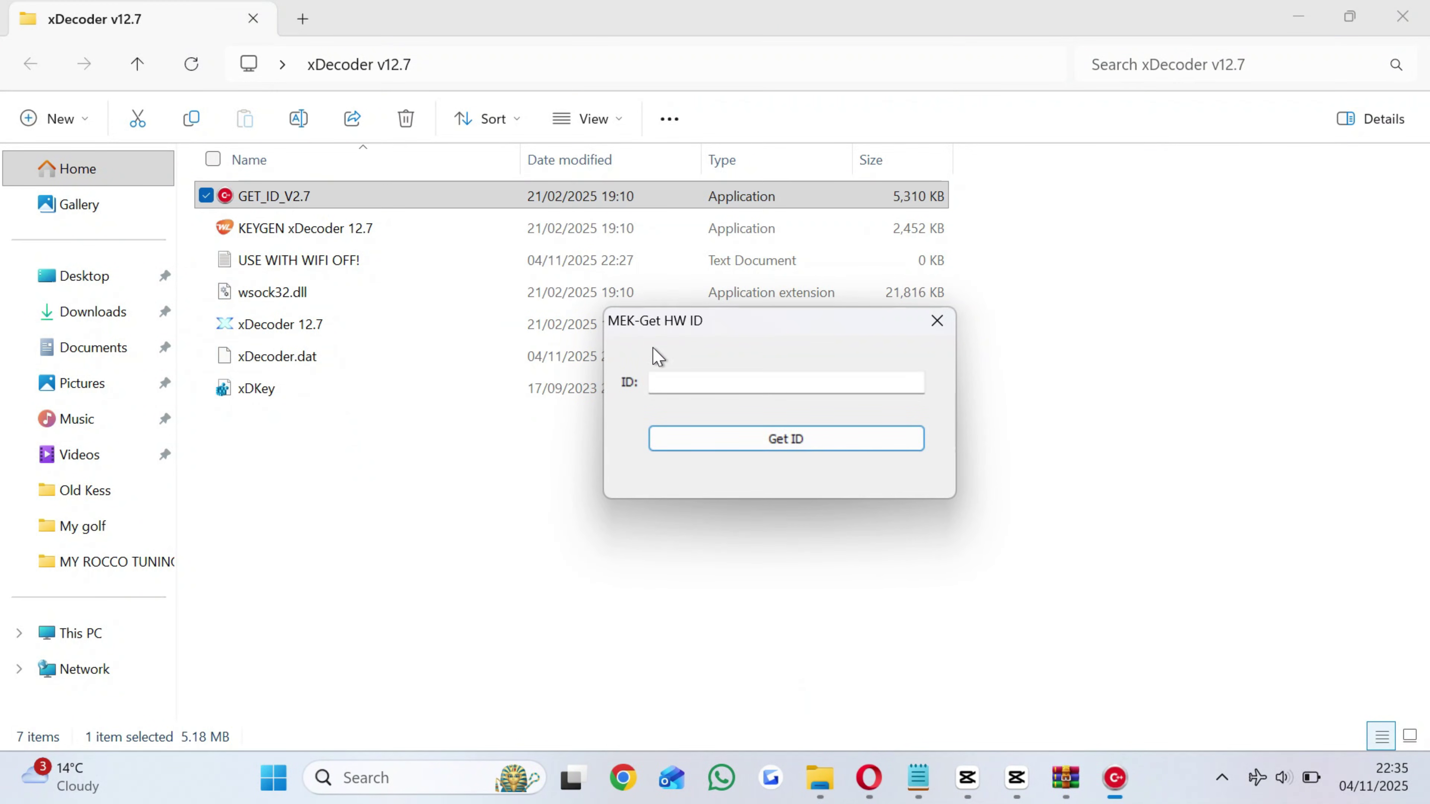
click(785, 442)
drag(911, 375, 648, 376)
key(ctrl+c)
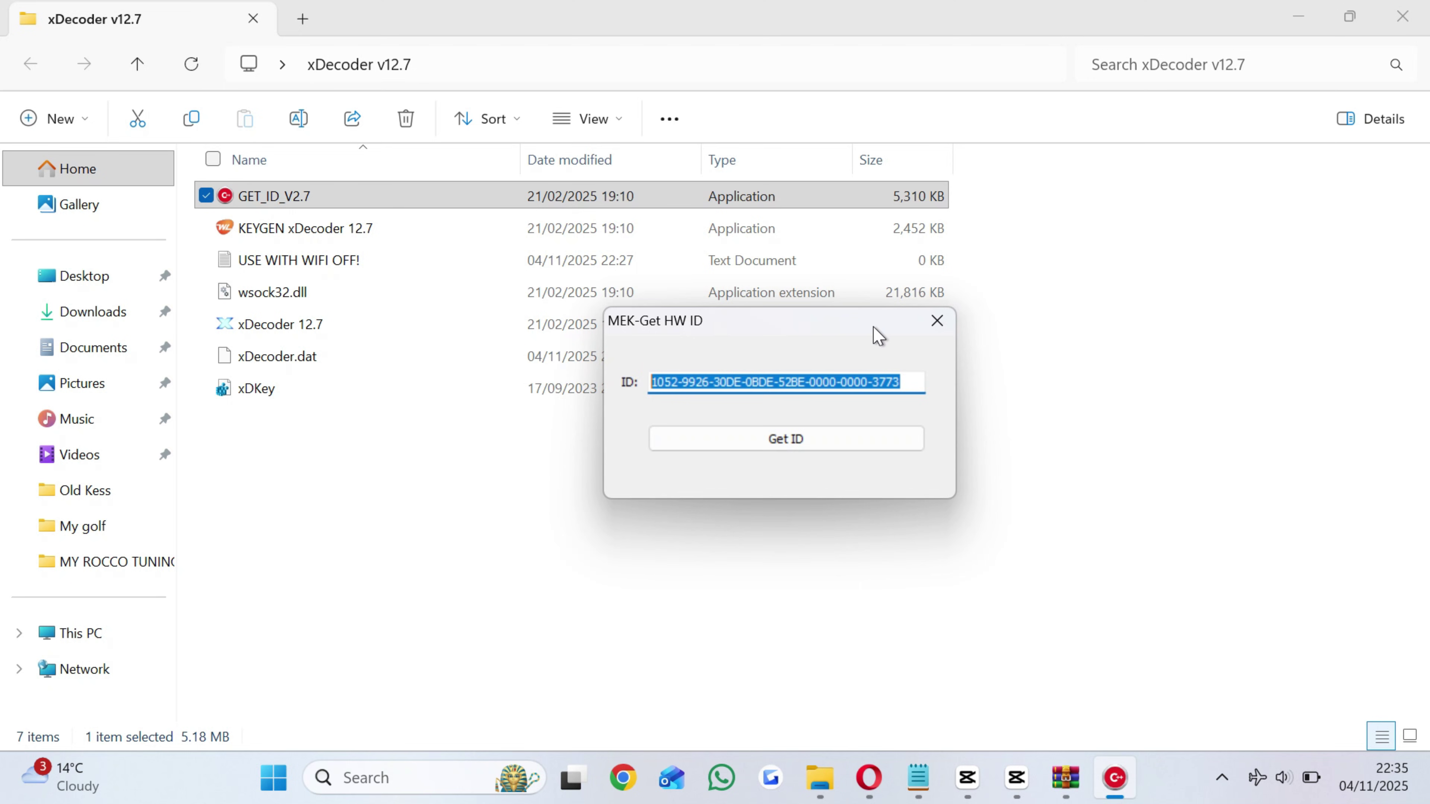
click(937, 321)
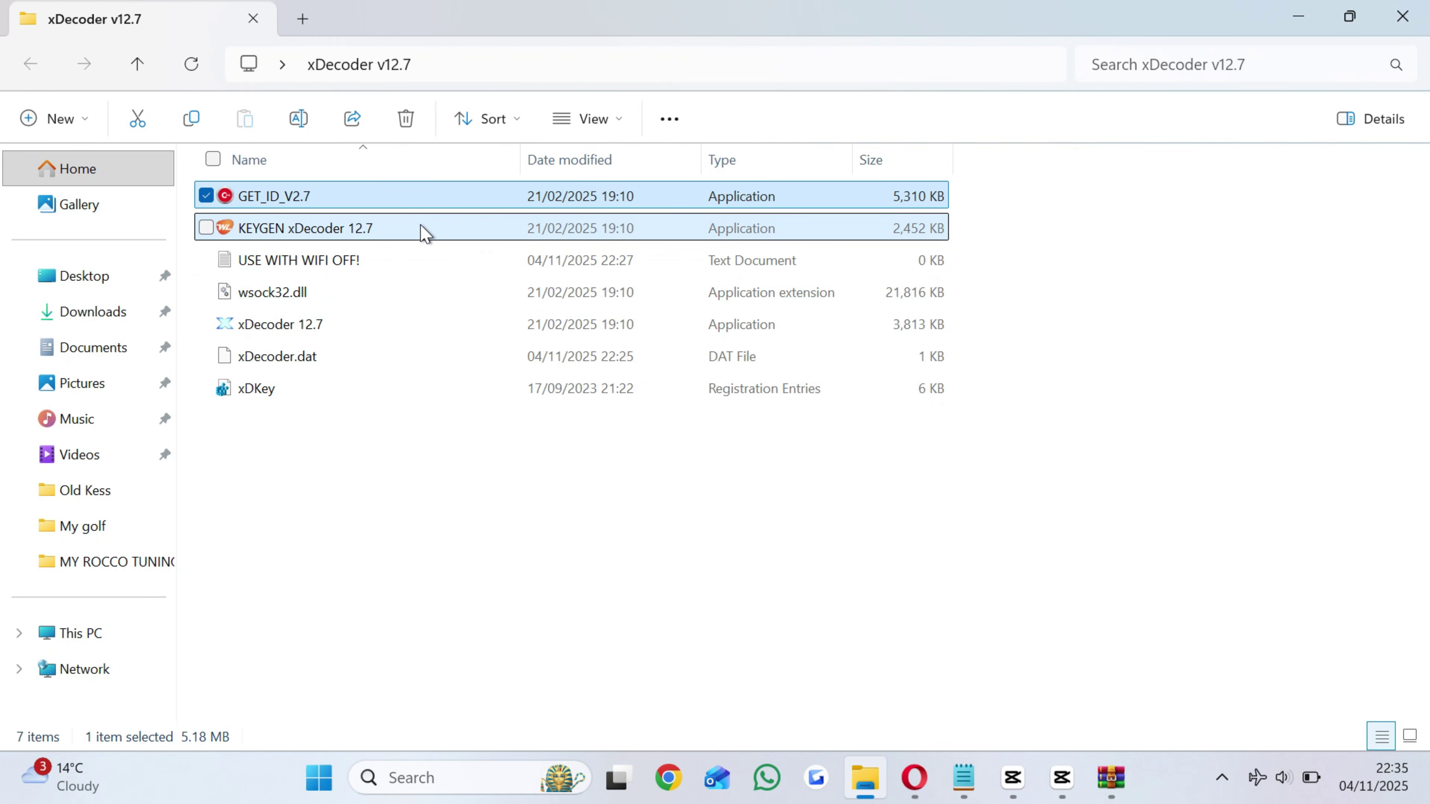
Generate an xDecoder.dat licence from the pasted hardware ID and save it to Desktop.
double_click(423, 228)
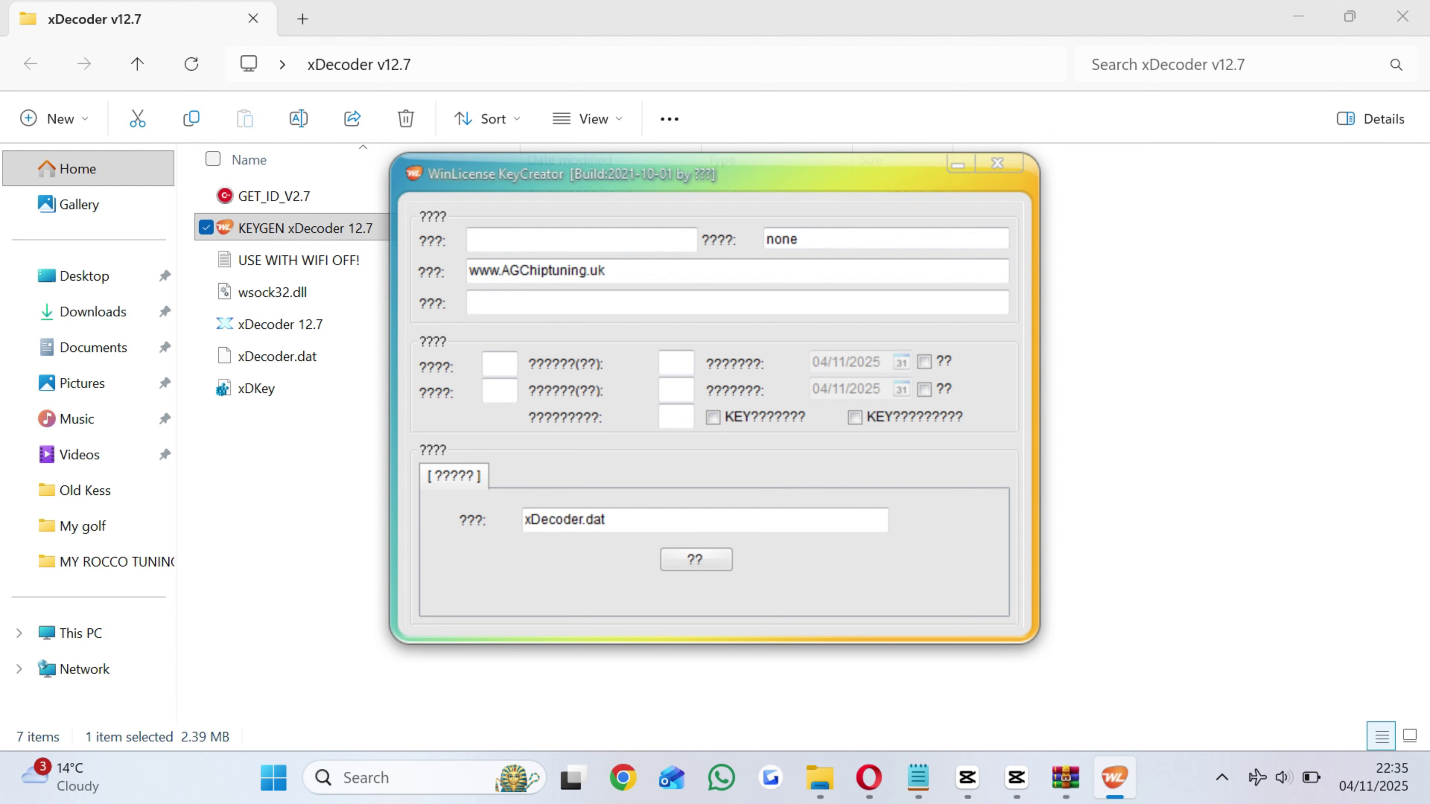
key(ctrl+v)
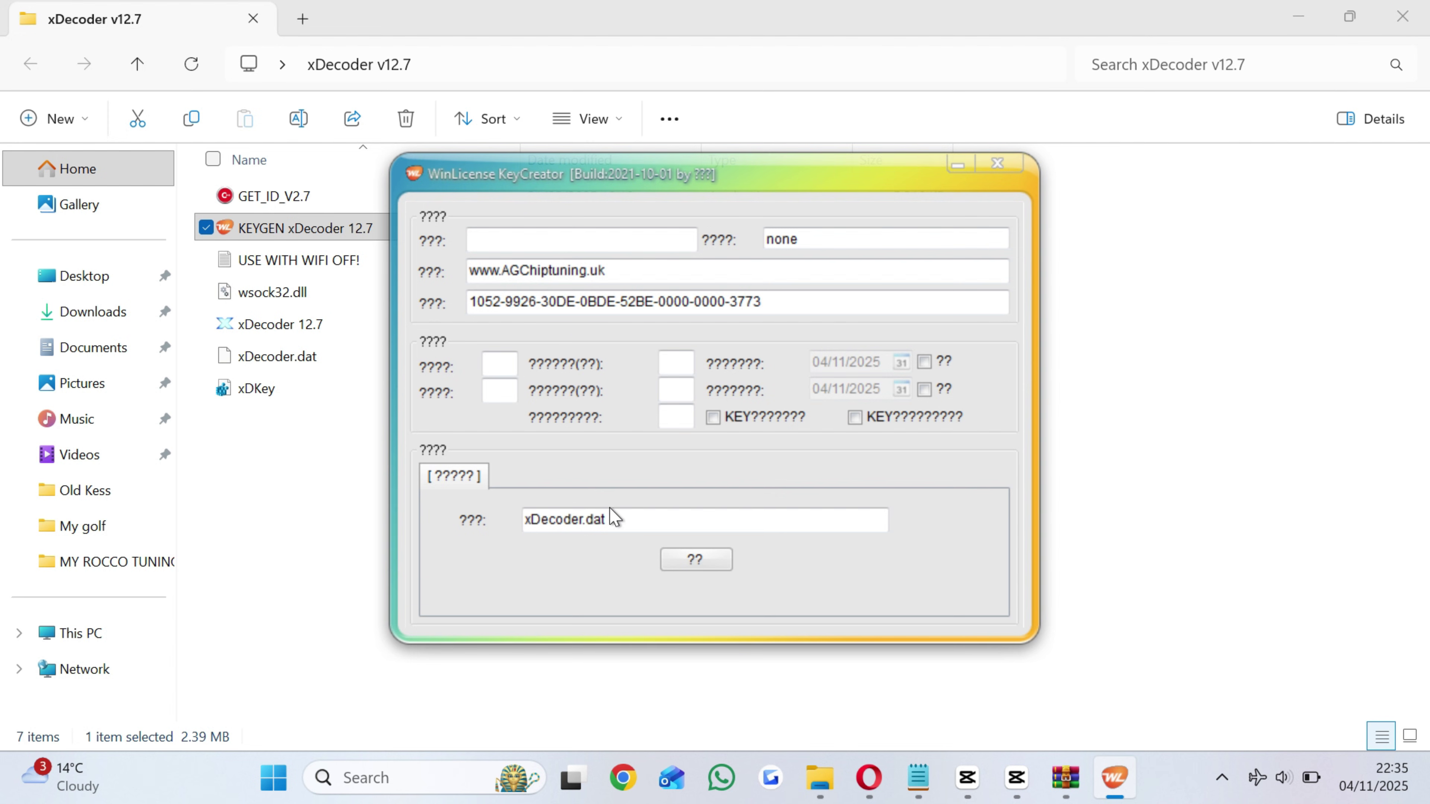
click(698, 557)
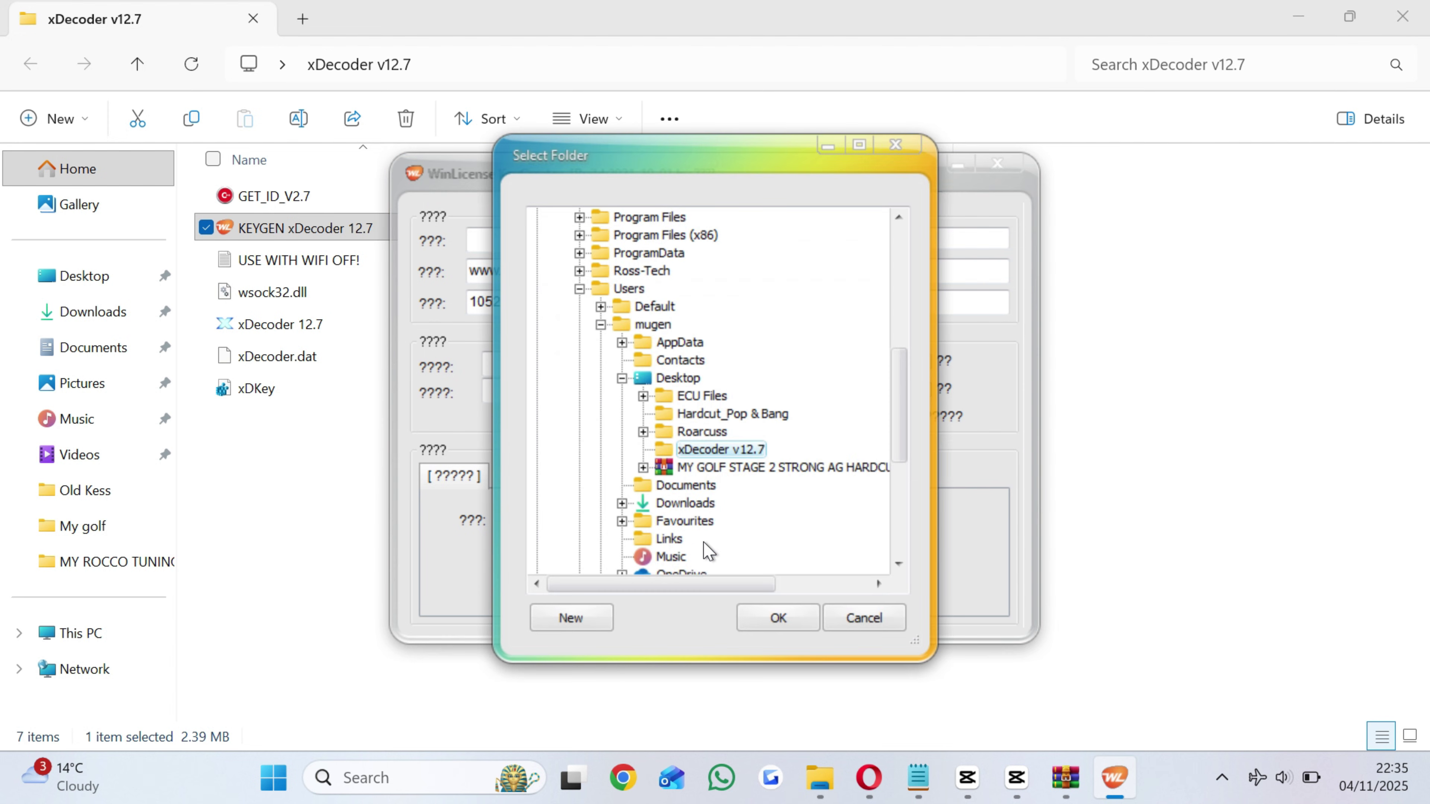
click(674, 382)
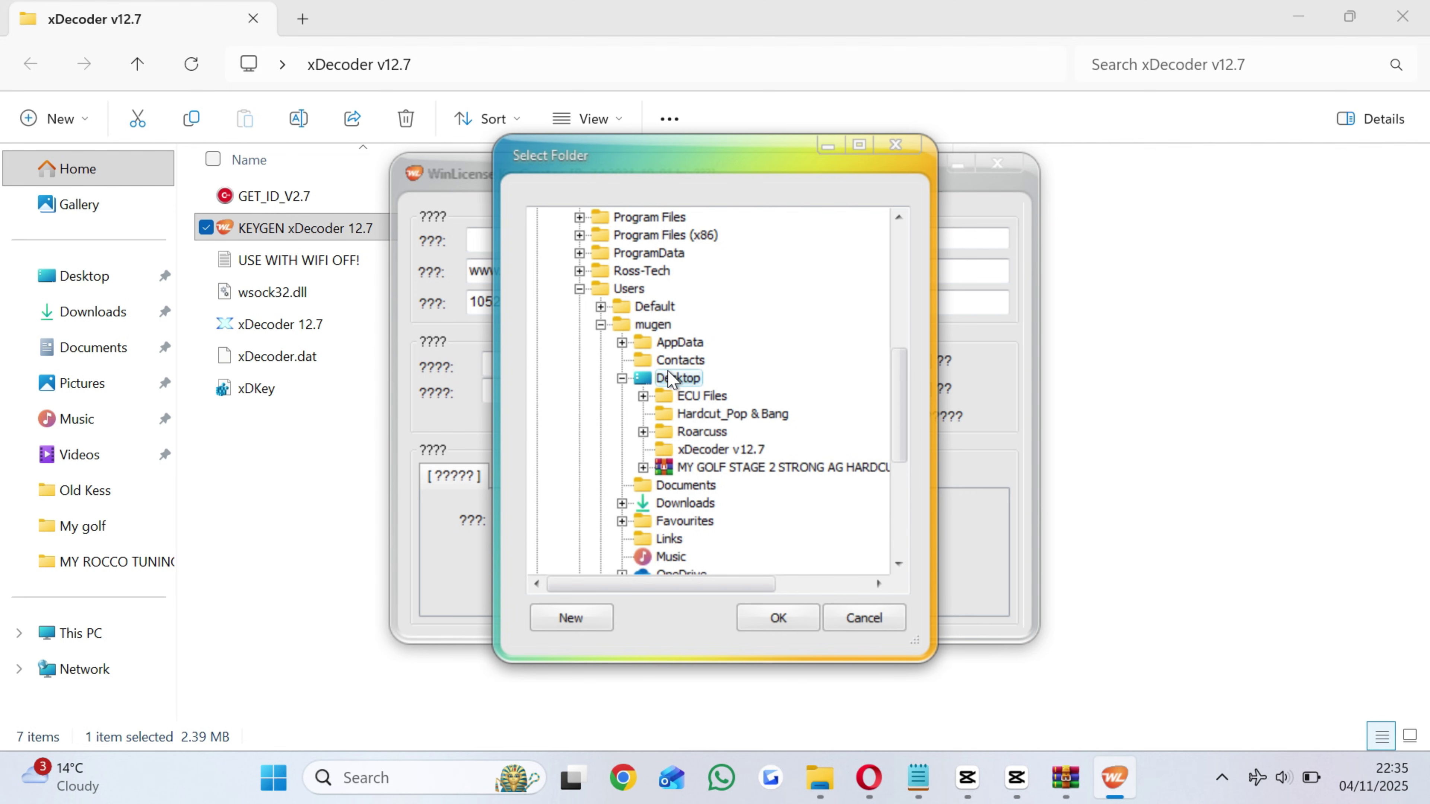
click(778, 624)
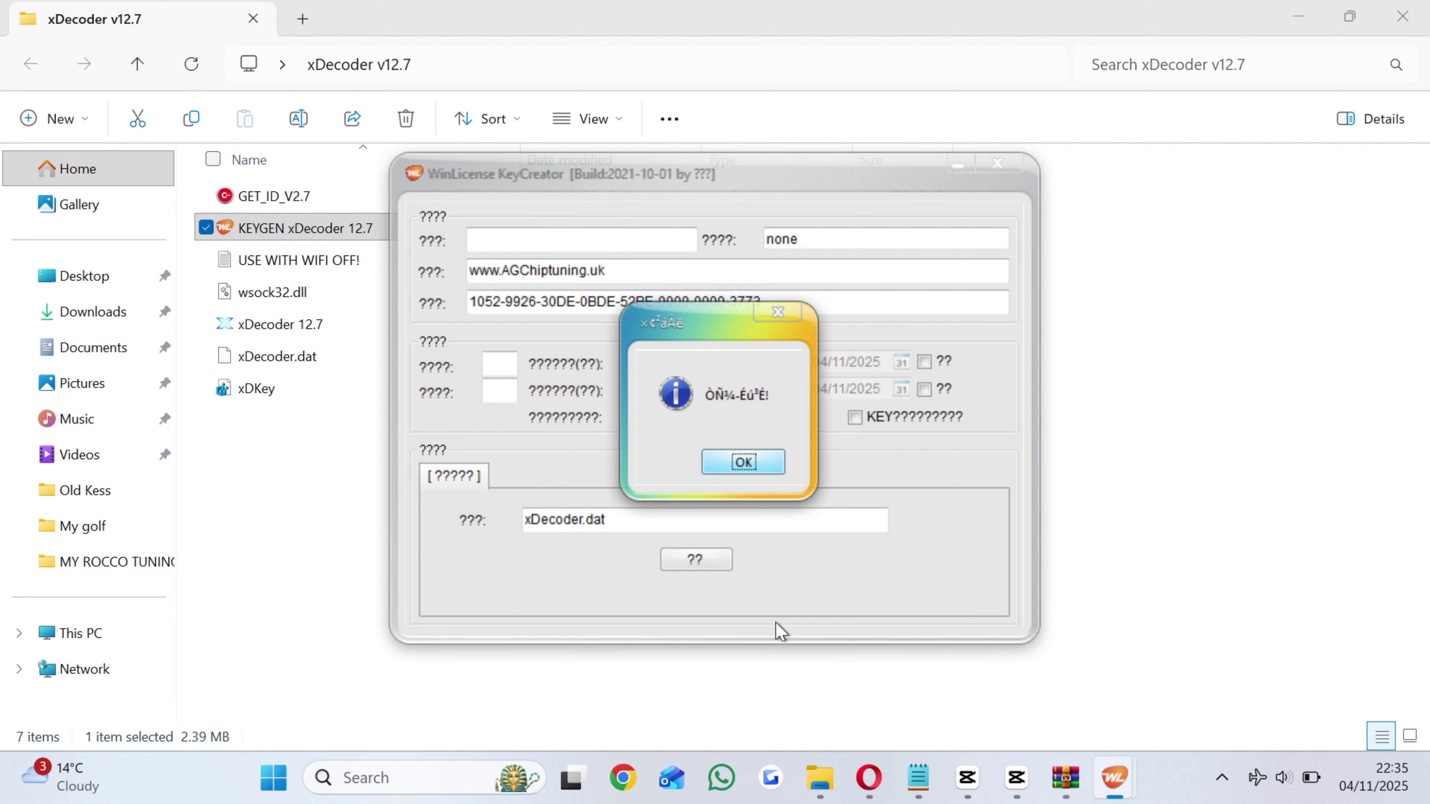
click(743, 461)
Merge the xDKey registry entries into the registry.
click(998, 164)
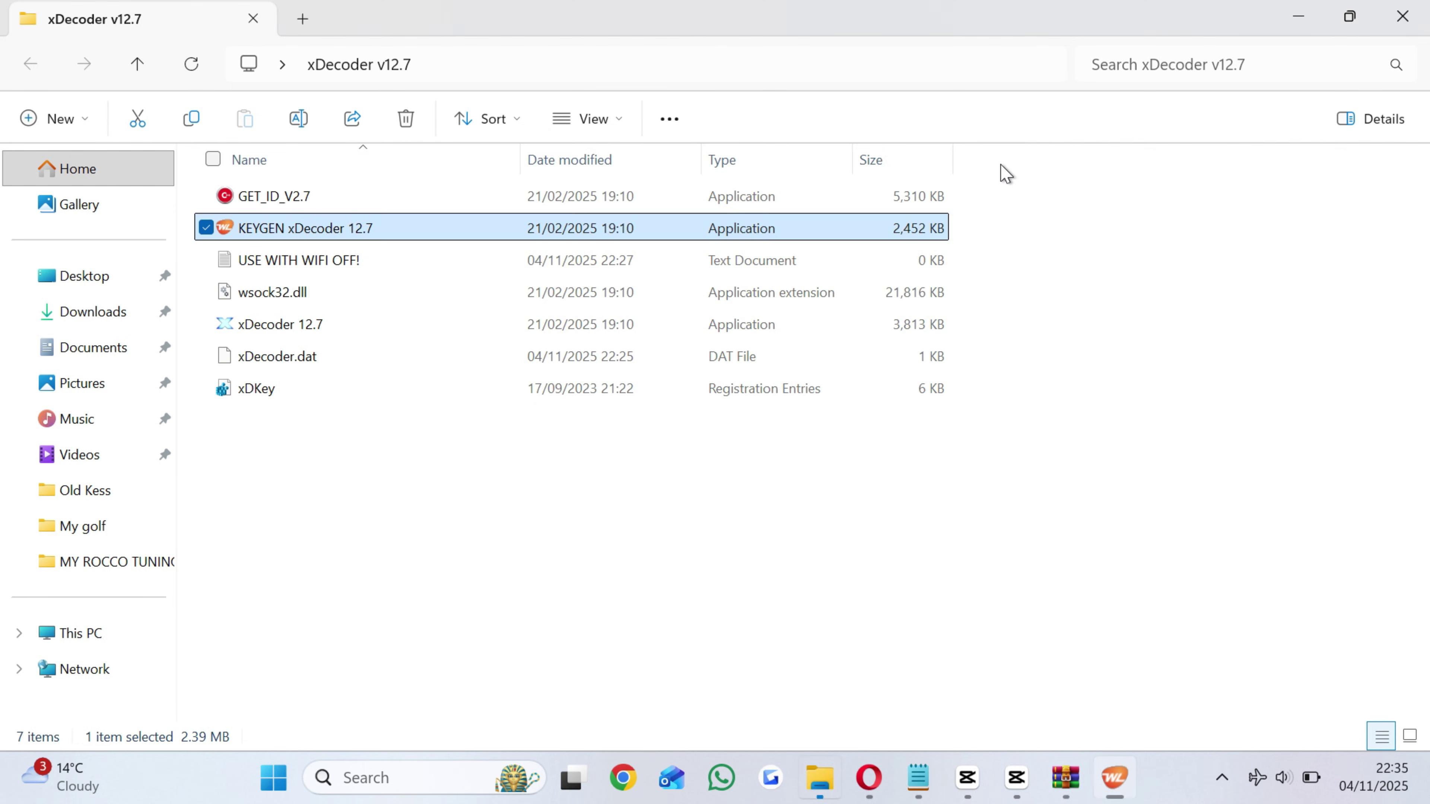
double_click(359, 392)
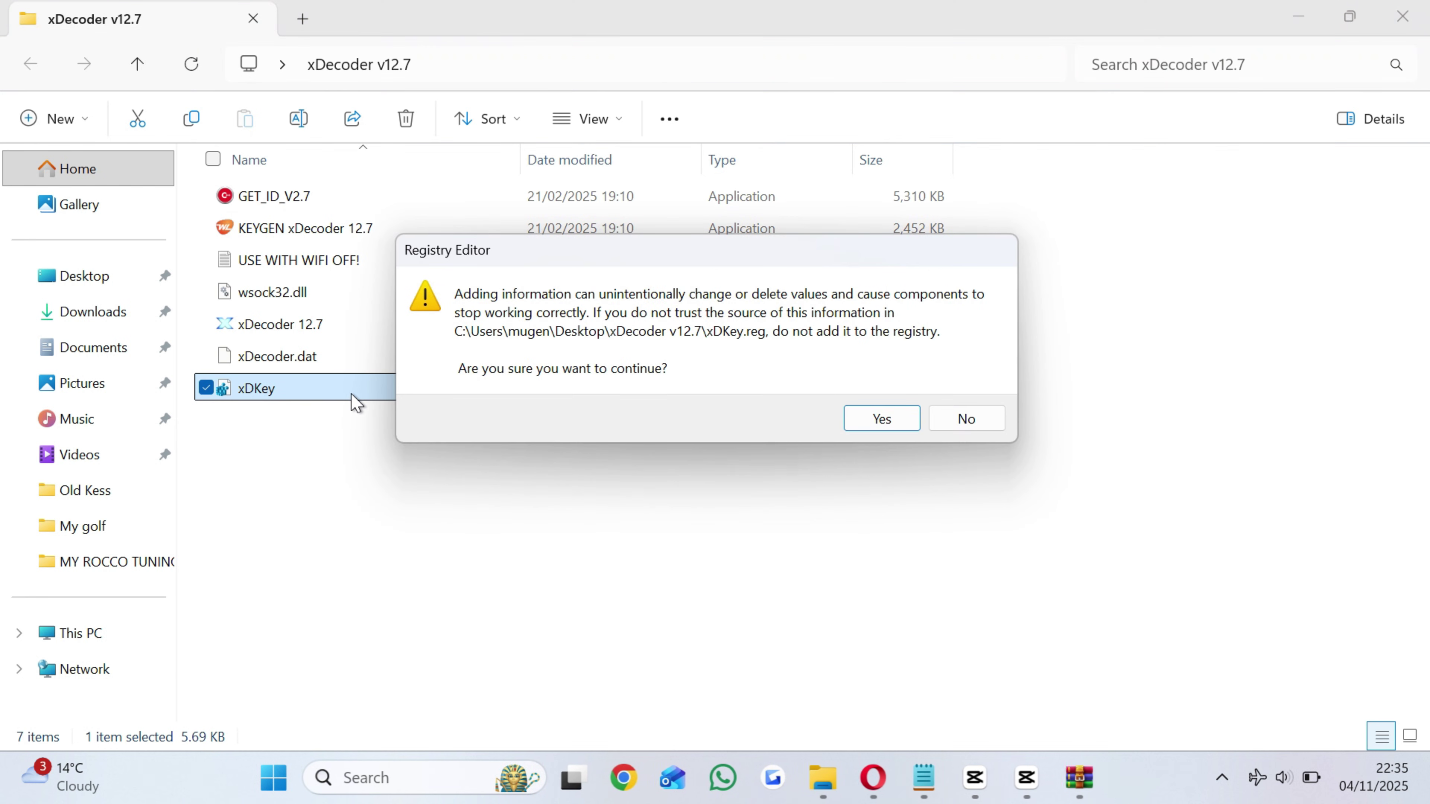
click(853, 419)
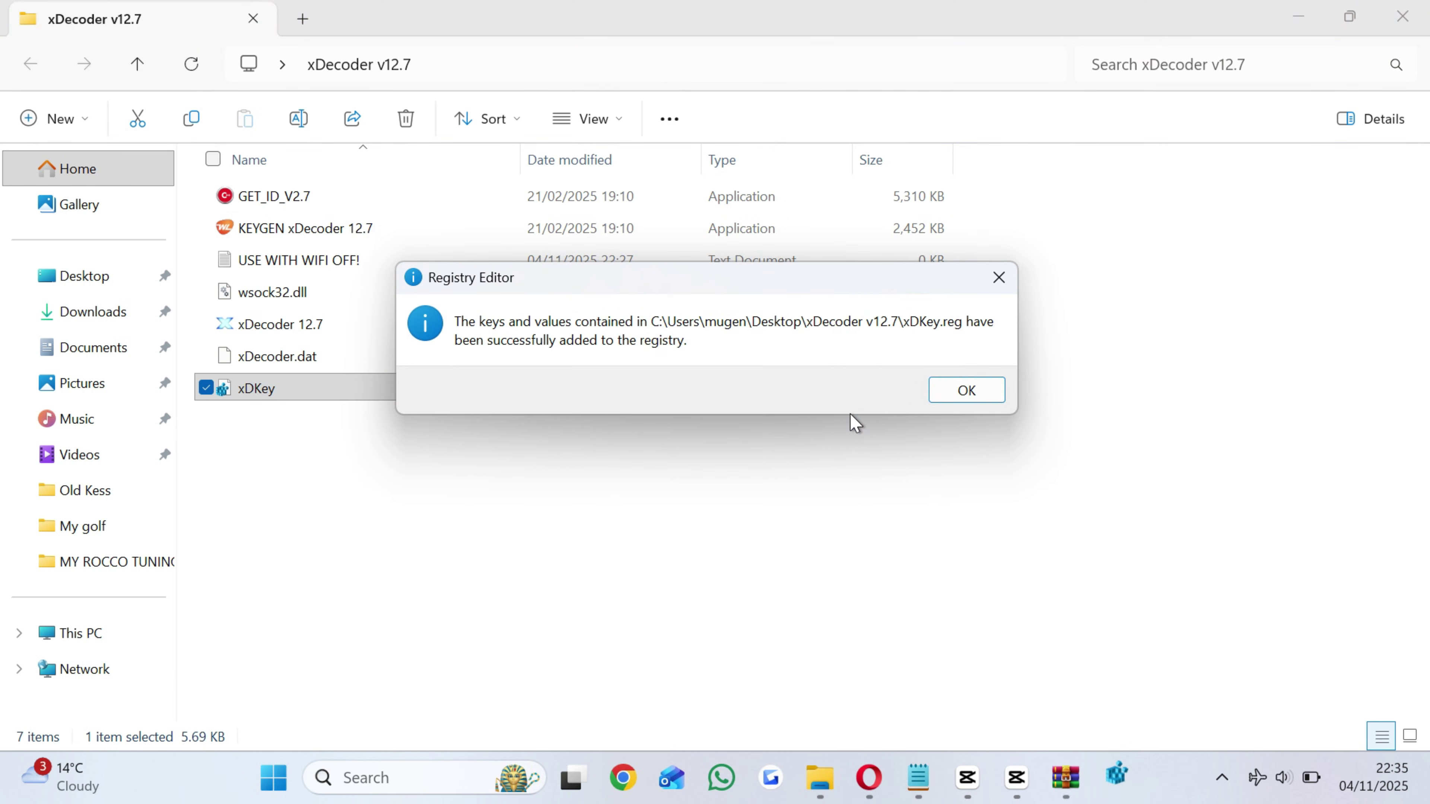
click(959, 397)
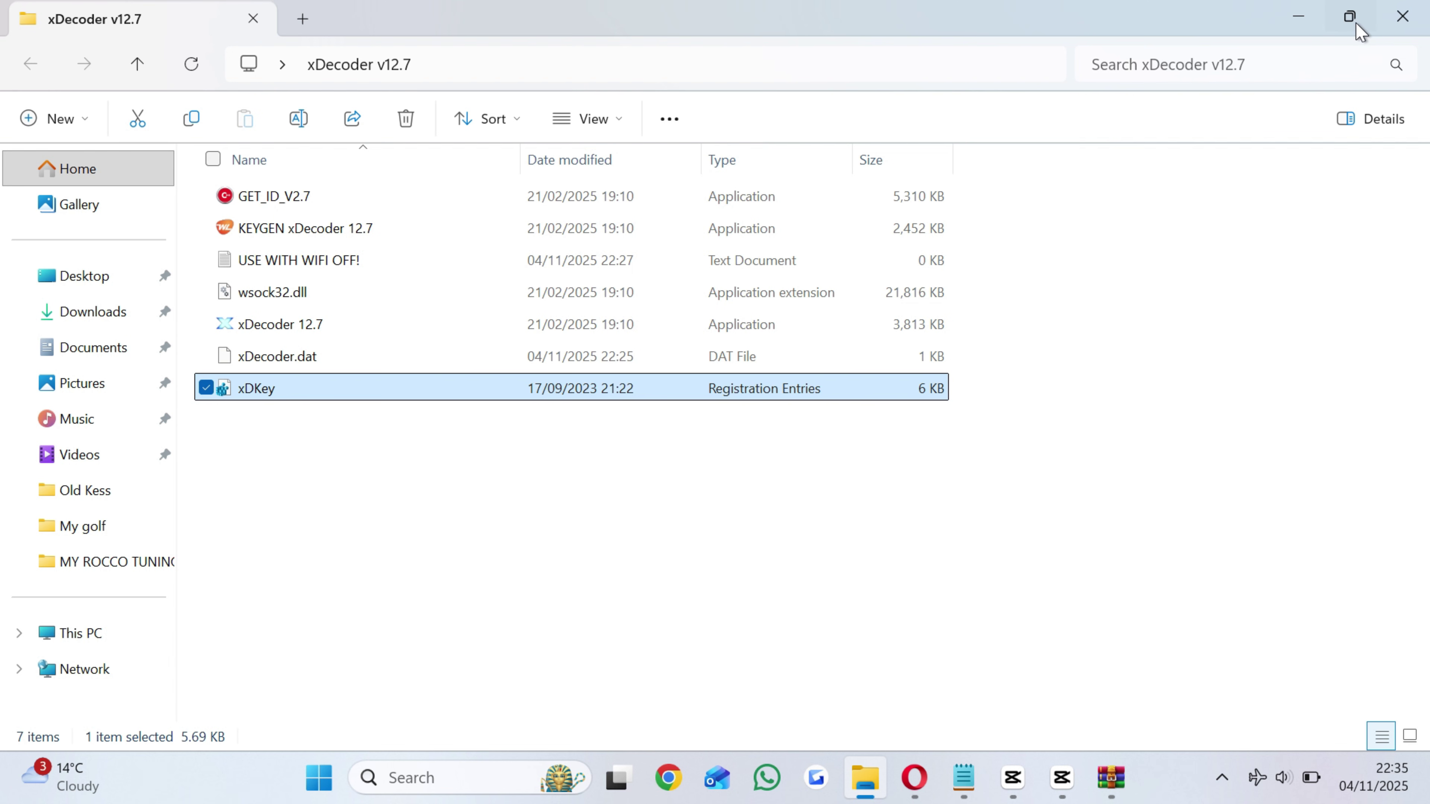
Replace the folder's xDecoder.dat with the new desktop copy and launch xDecoder 12.7.
click(1353, 18)
click(81, 279)
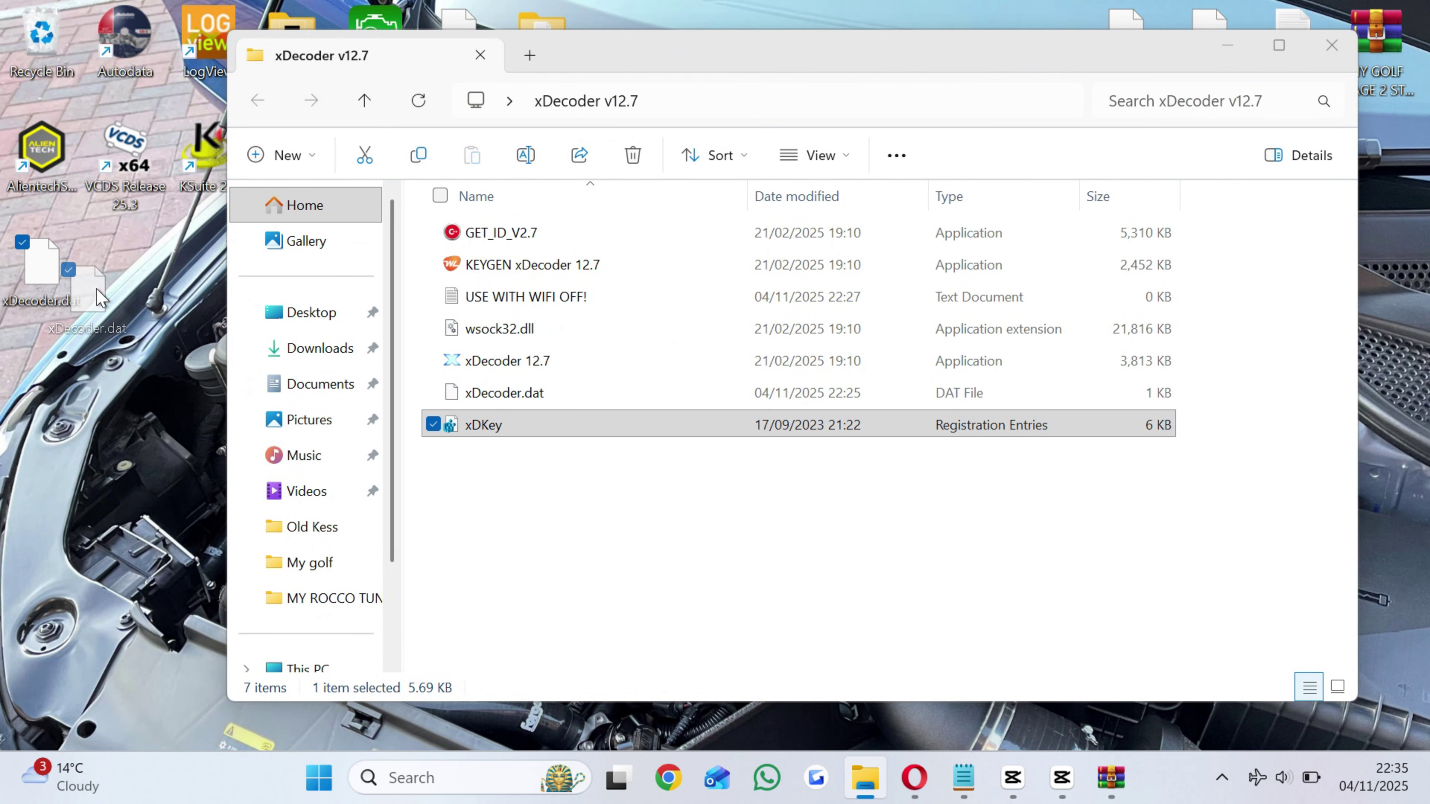
drag(228, 371, 457, 464)
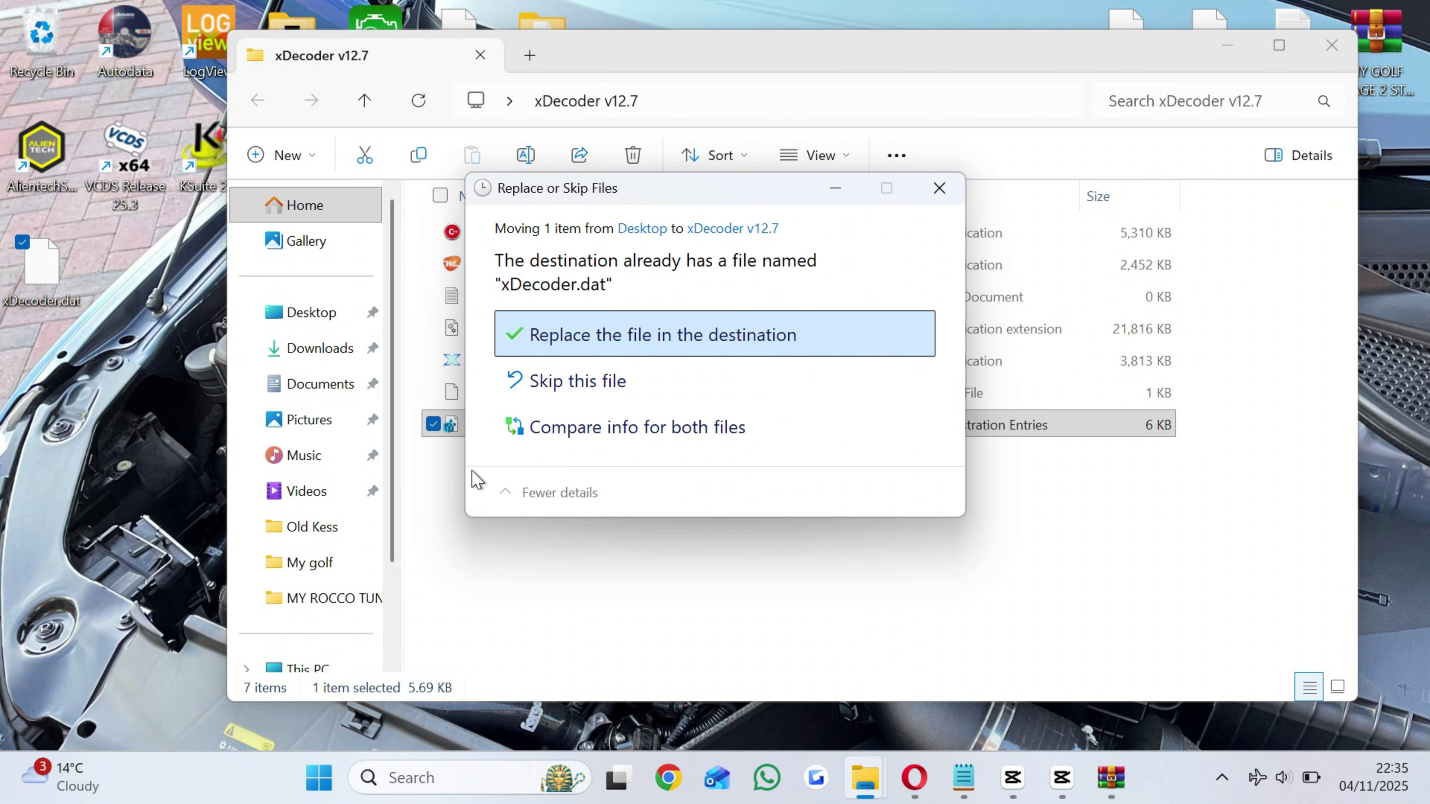
click(649, 352)
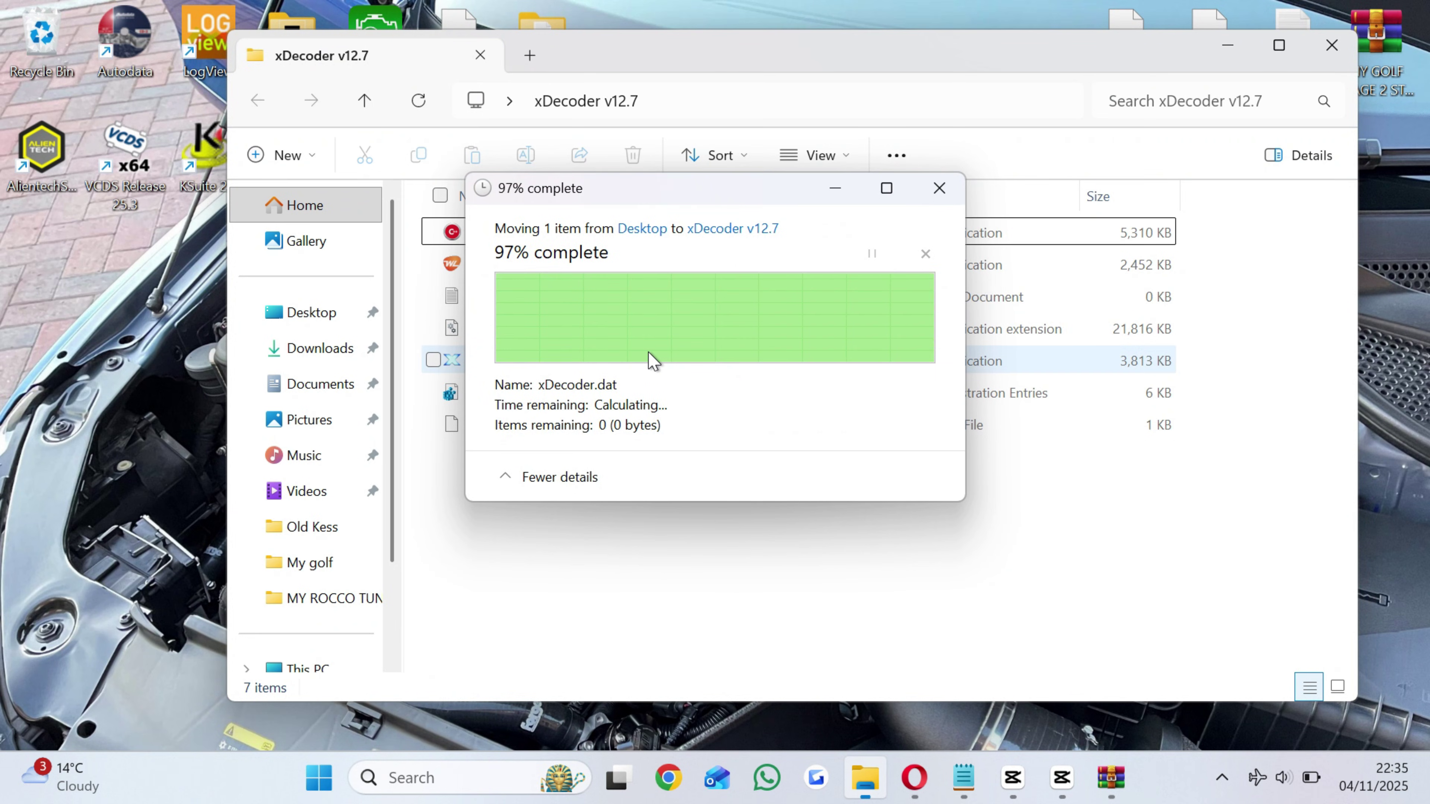
click(569, 369)
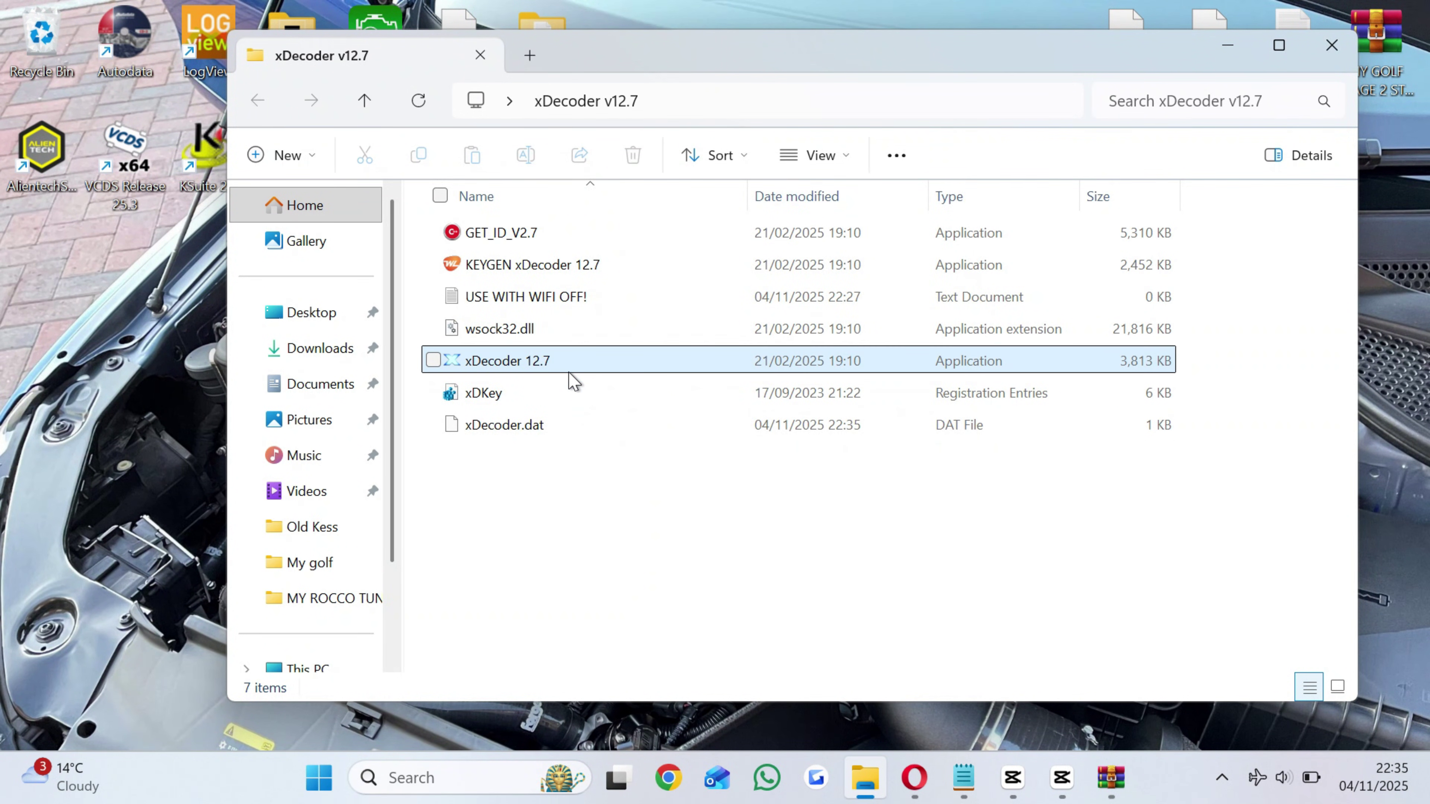
double_click(568, 372)
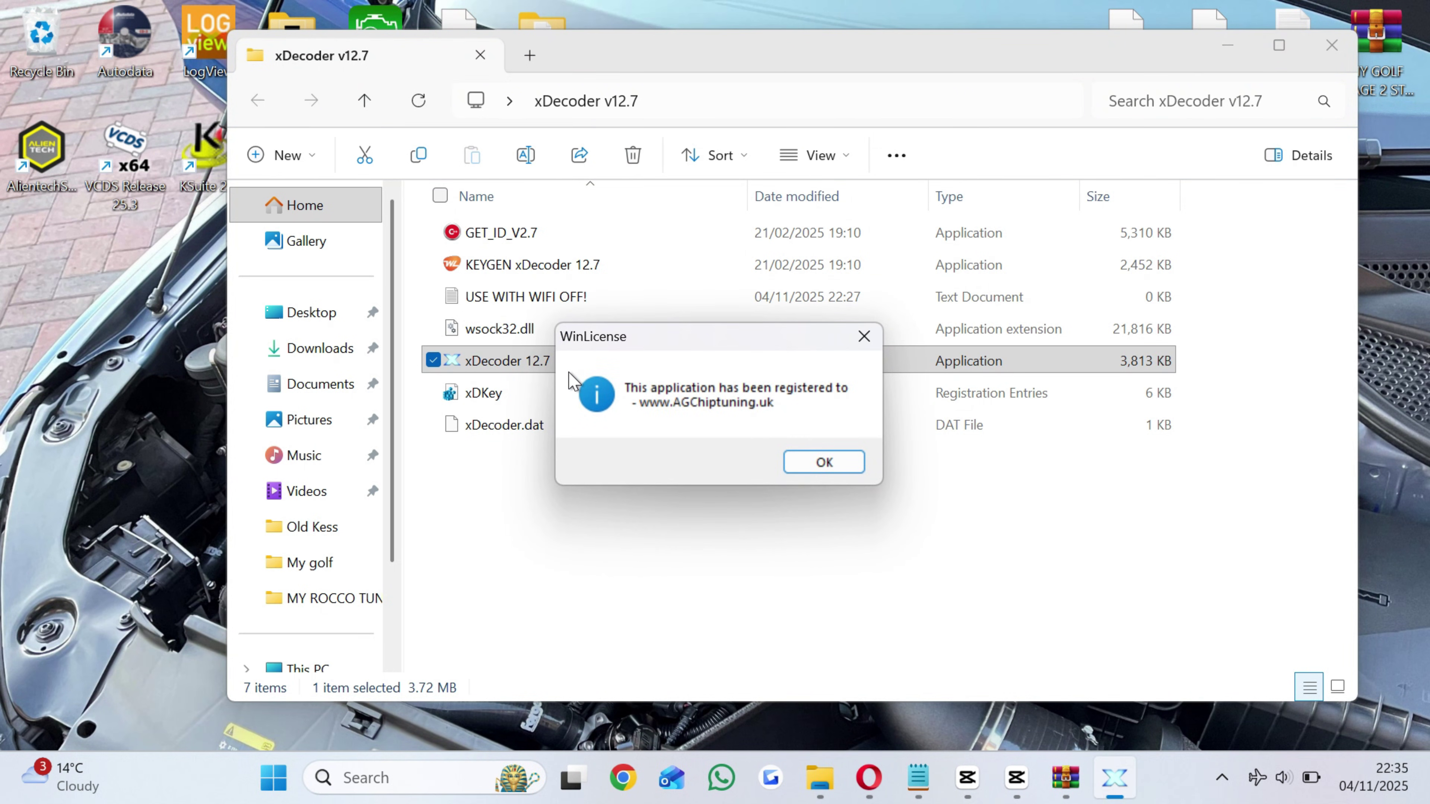
Dismiss the WinLicense registration confirmation message.
click(823, 463)
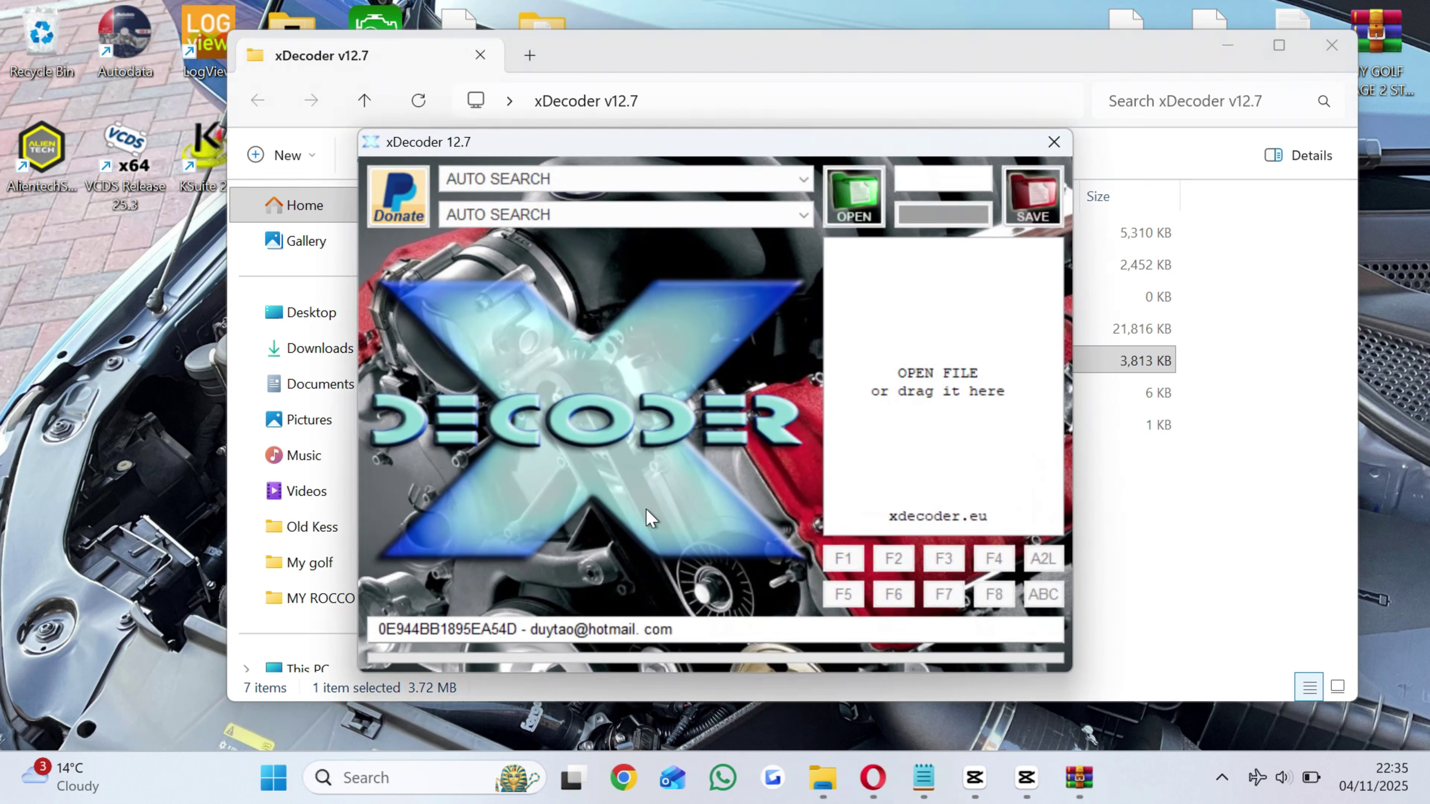
Restore xDecoder and browse the Audi and BMW ECU lists without changing them.
key(super+d)
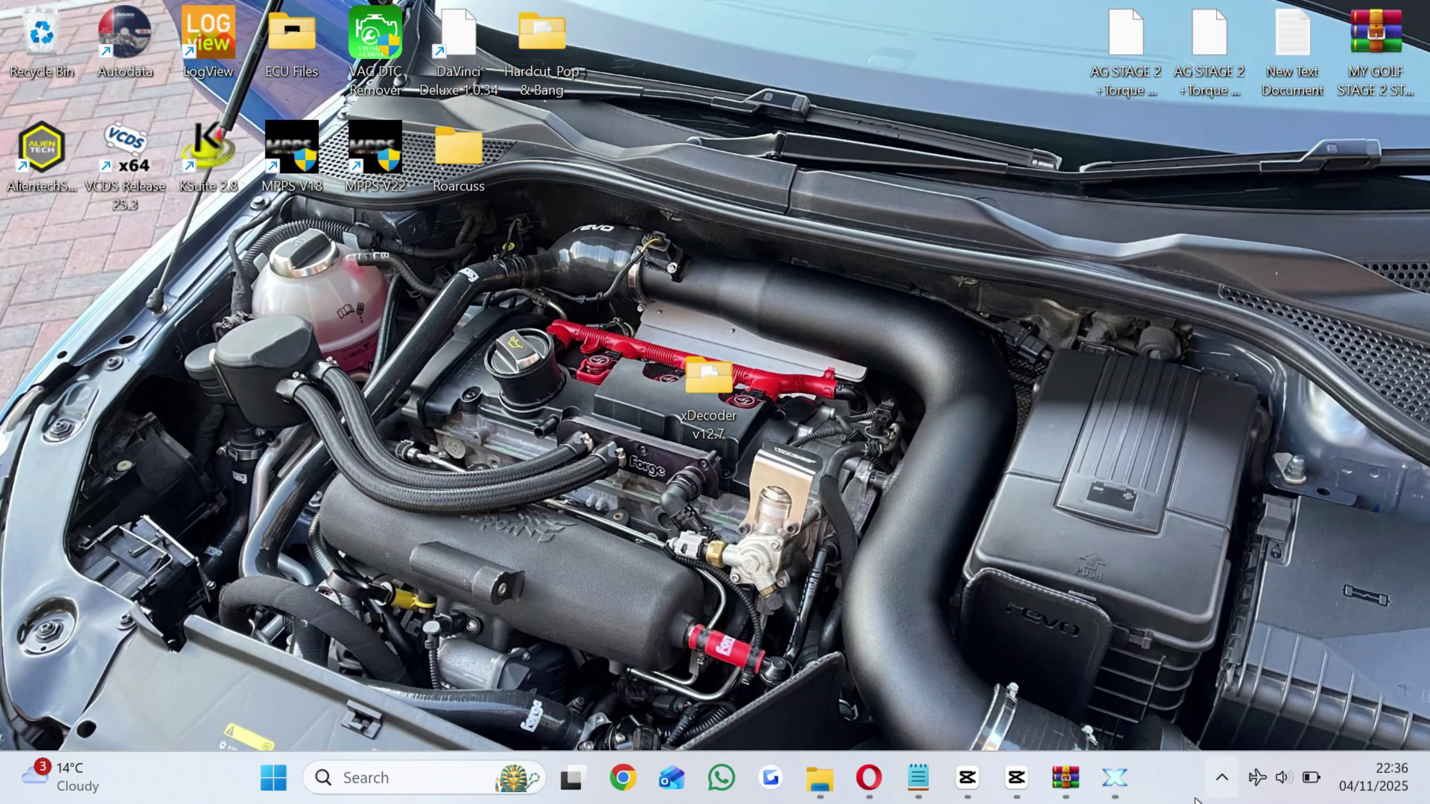
click(1114, 777)
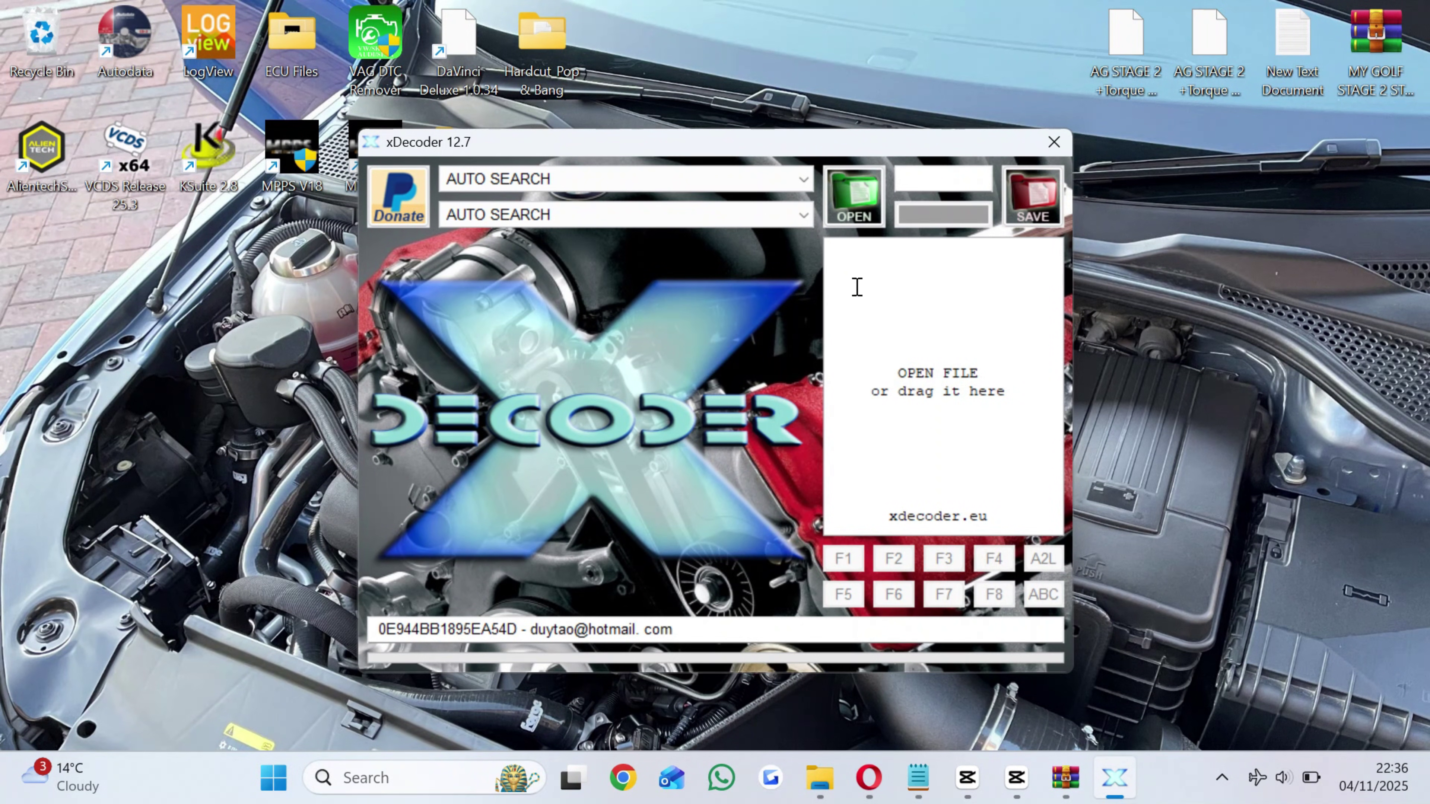
click(770, 183)
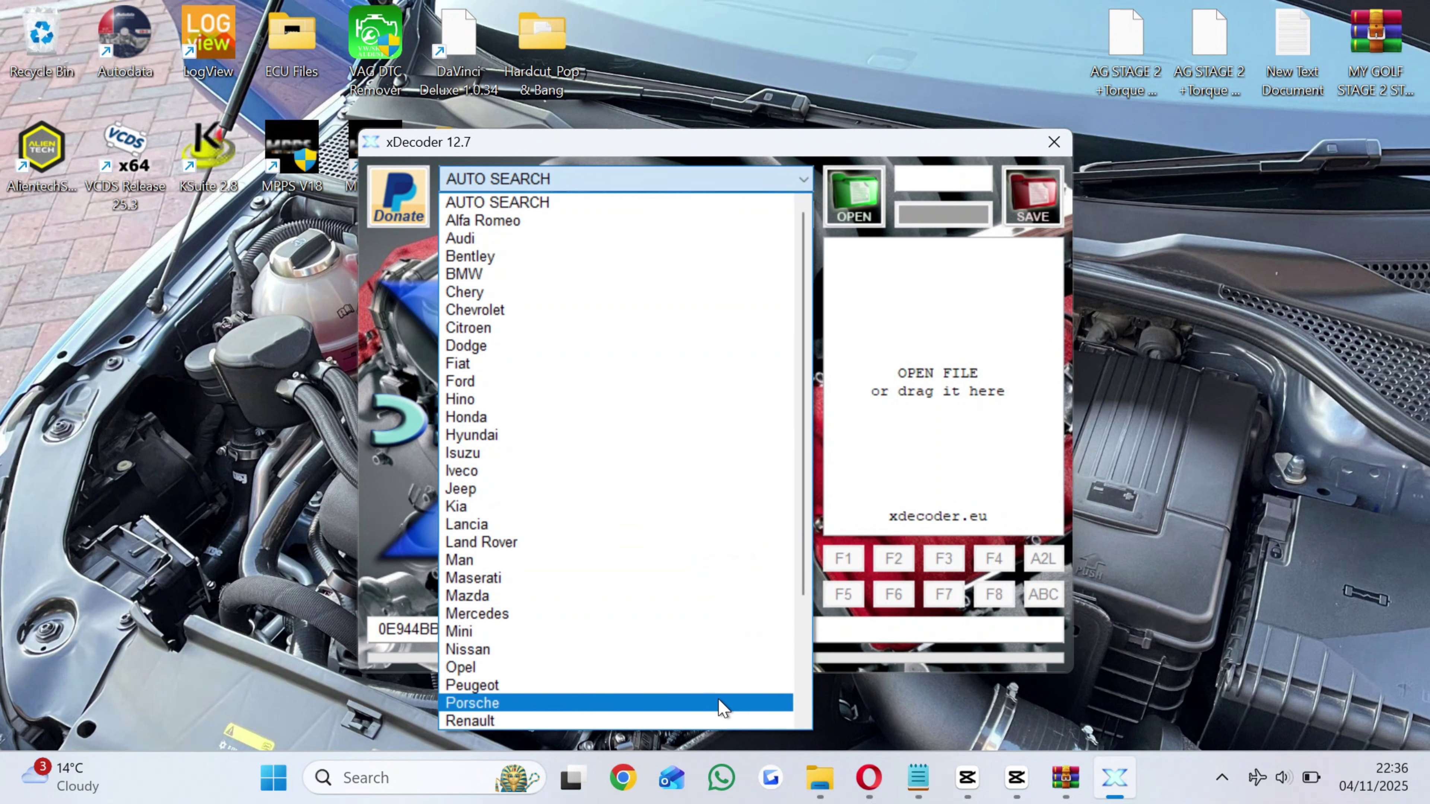
drag(805, 515, 807, 556)
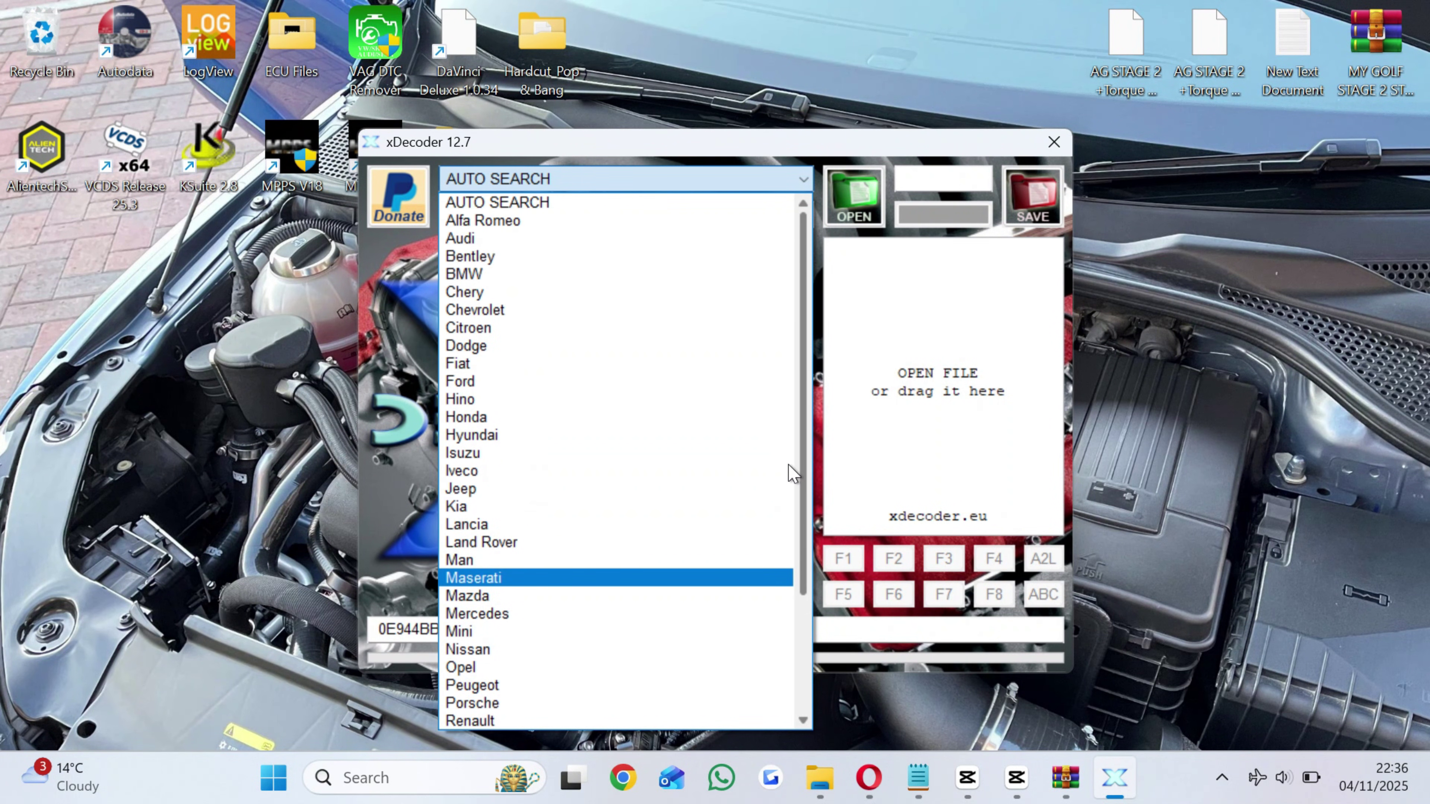
click(557, 238)
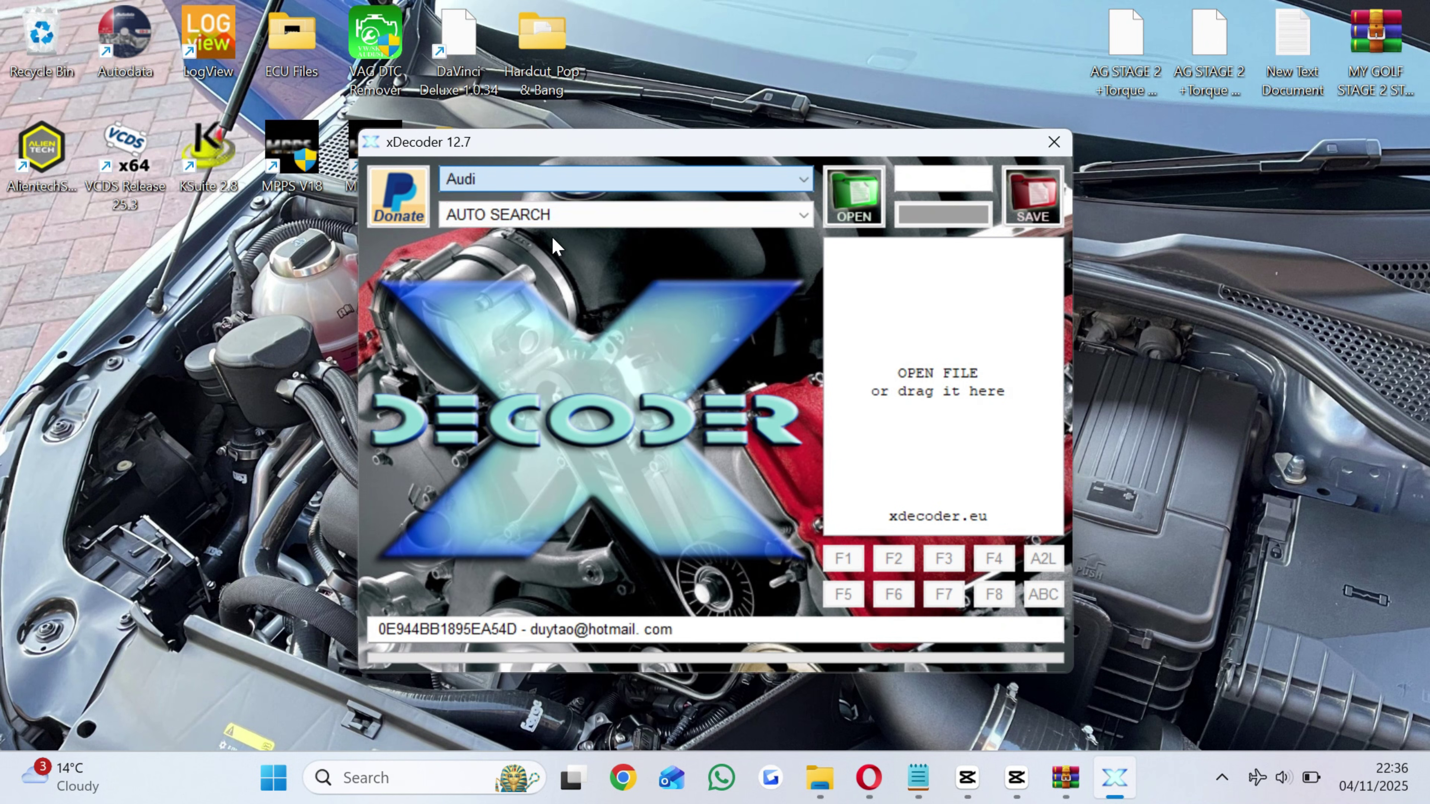
click(585, 217)
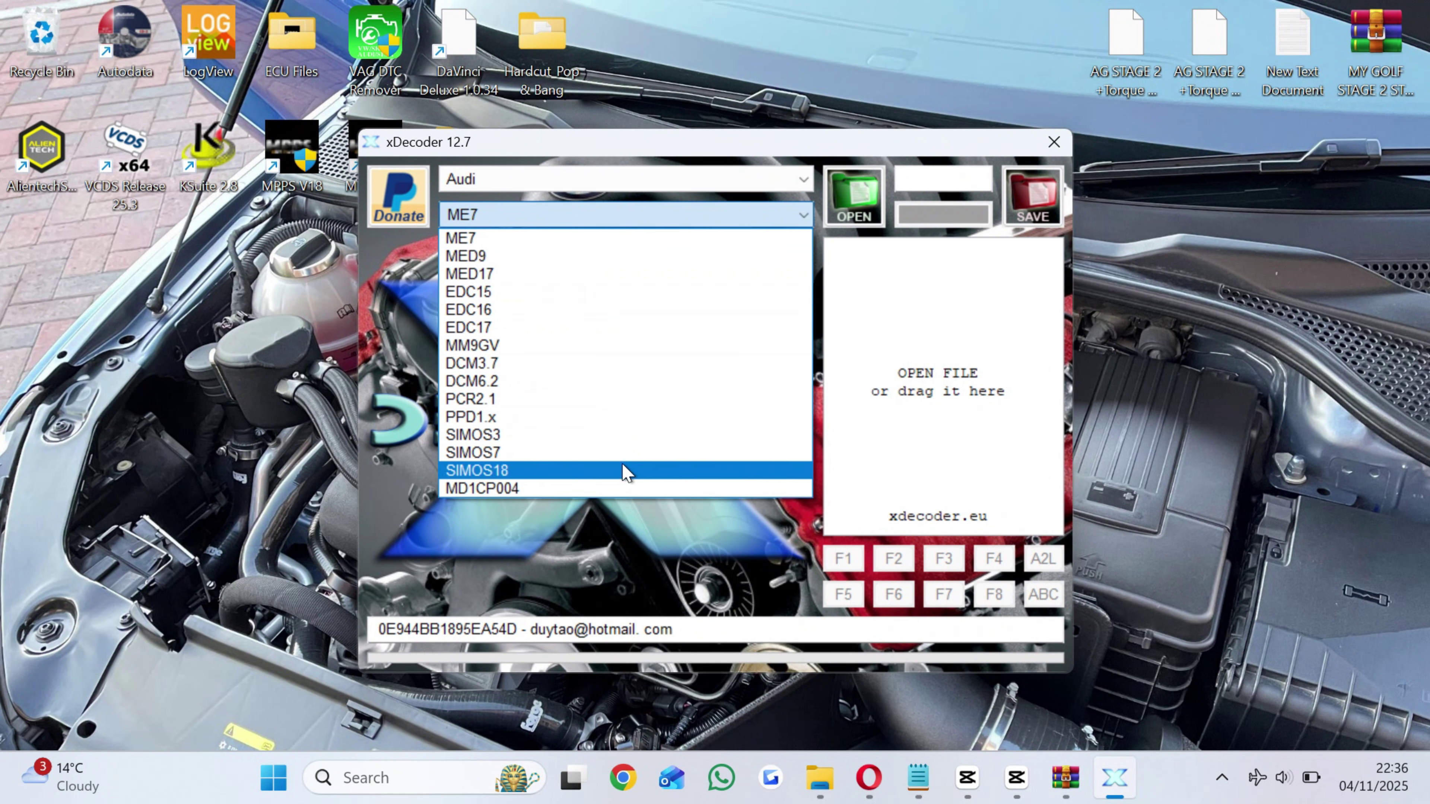
click(669, 176)
click(665, 184)
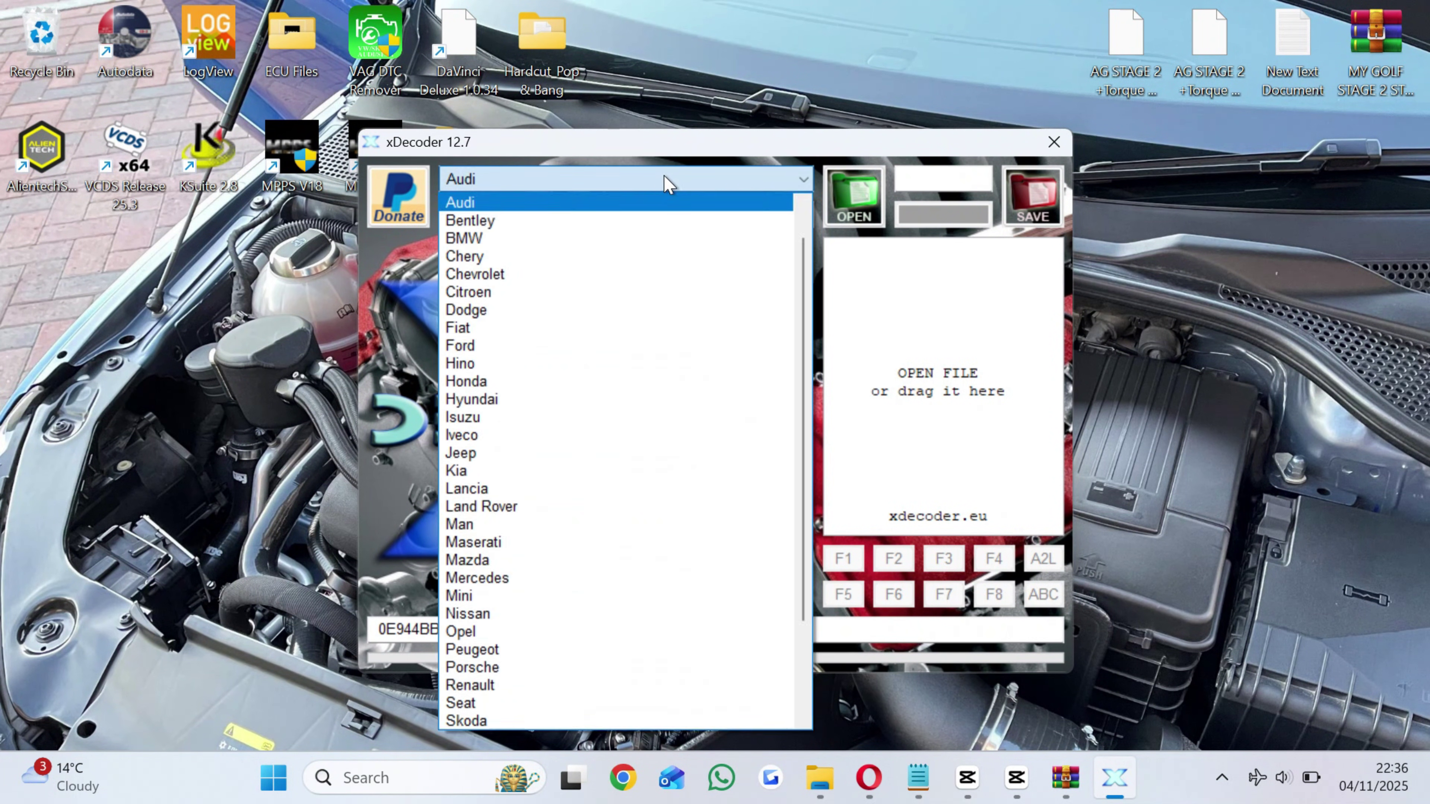
click(603, 241)
click(628, 225)
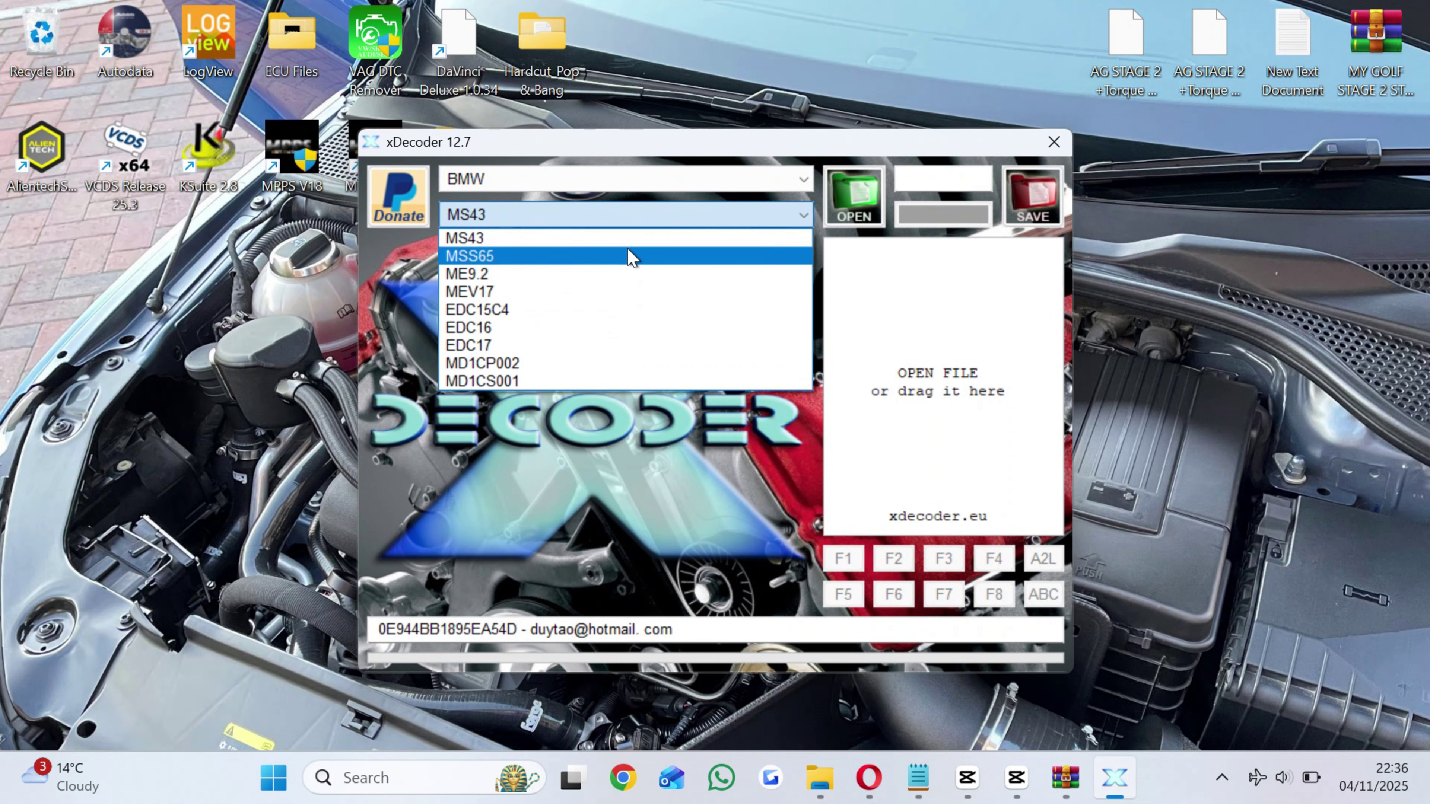
click(655, 189)
Browse the Mercedes and Toyota ECU lists without changing them.
click(654, 189)
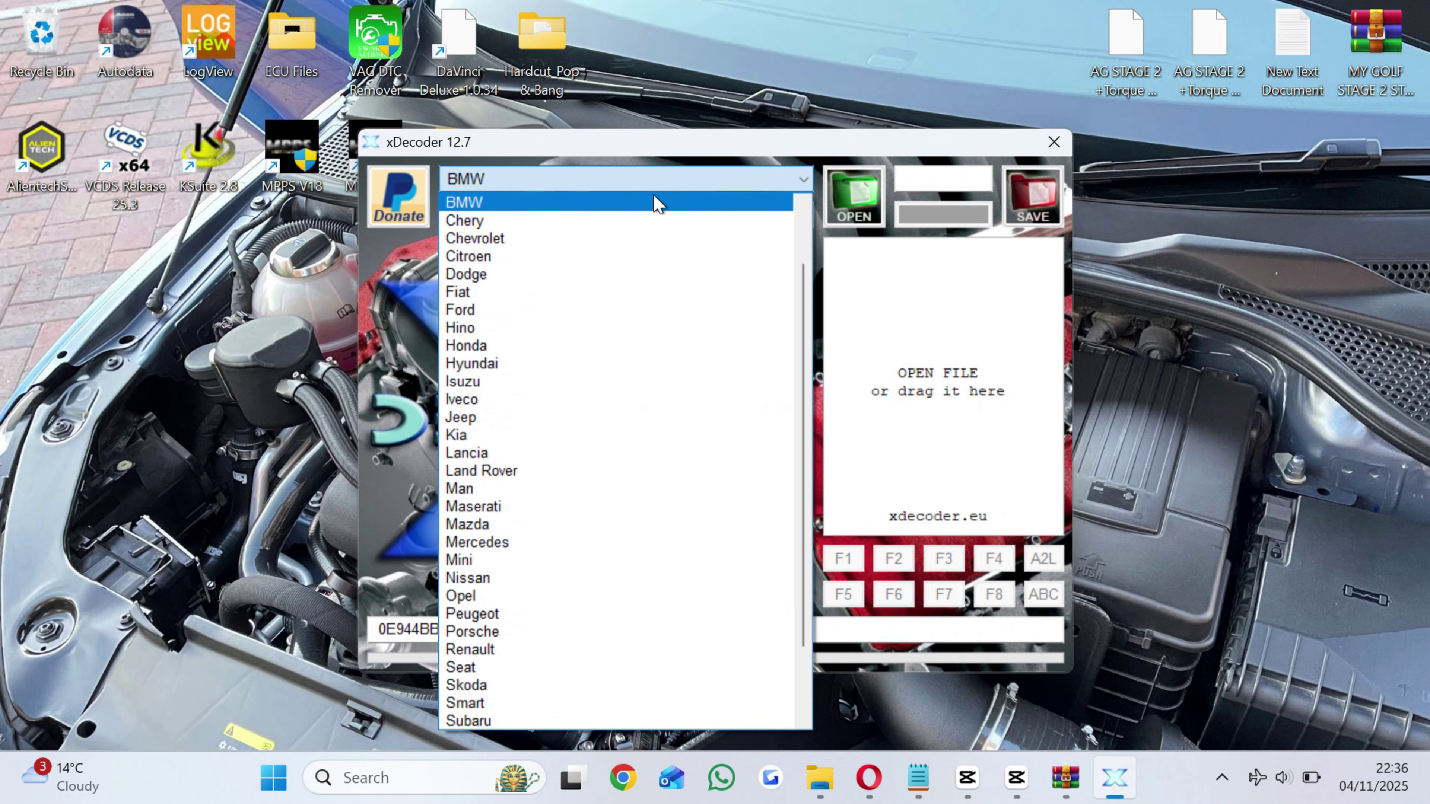
click(563, 546)
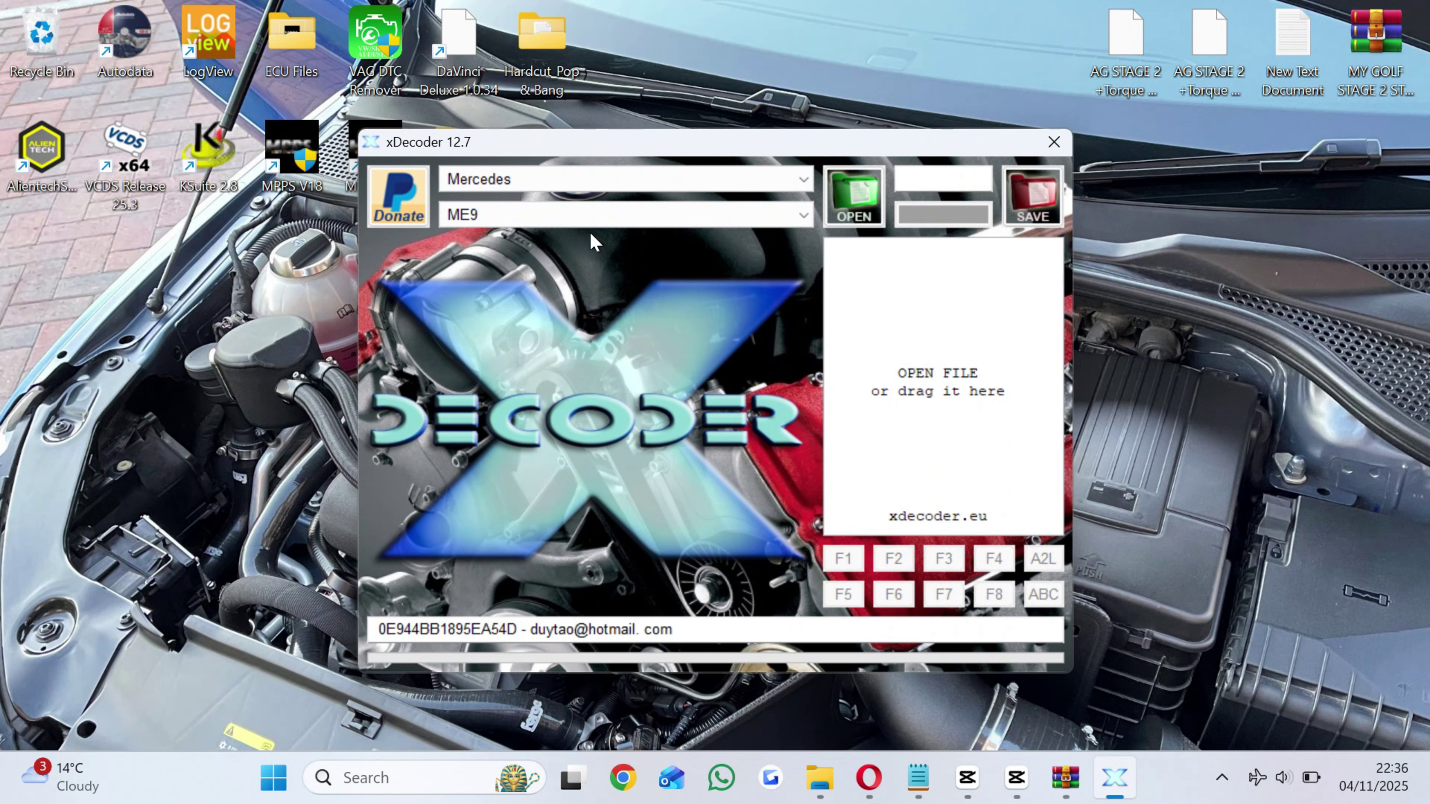
click(591, 221)
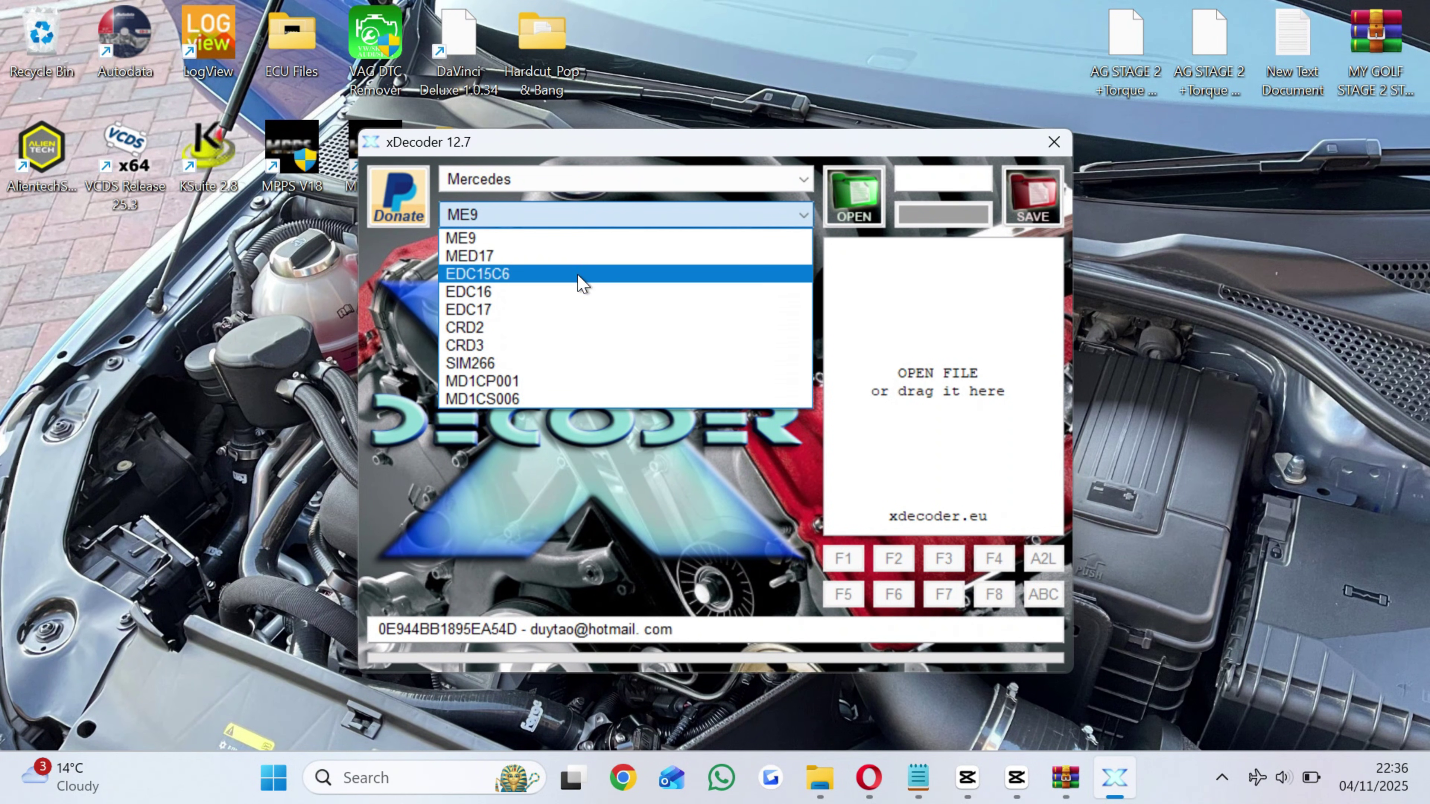
click(627, 176)
click(636, 179)
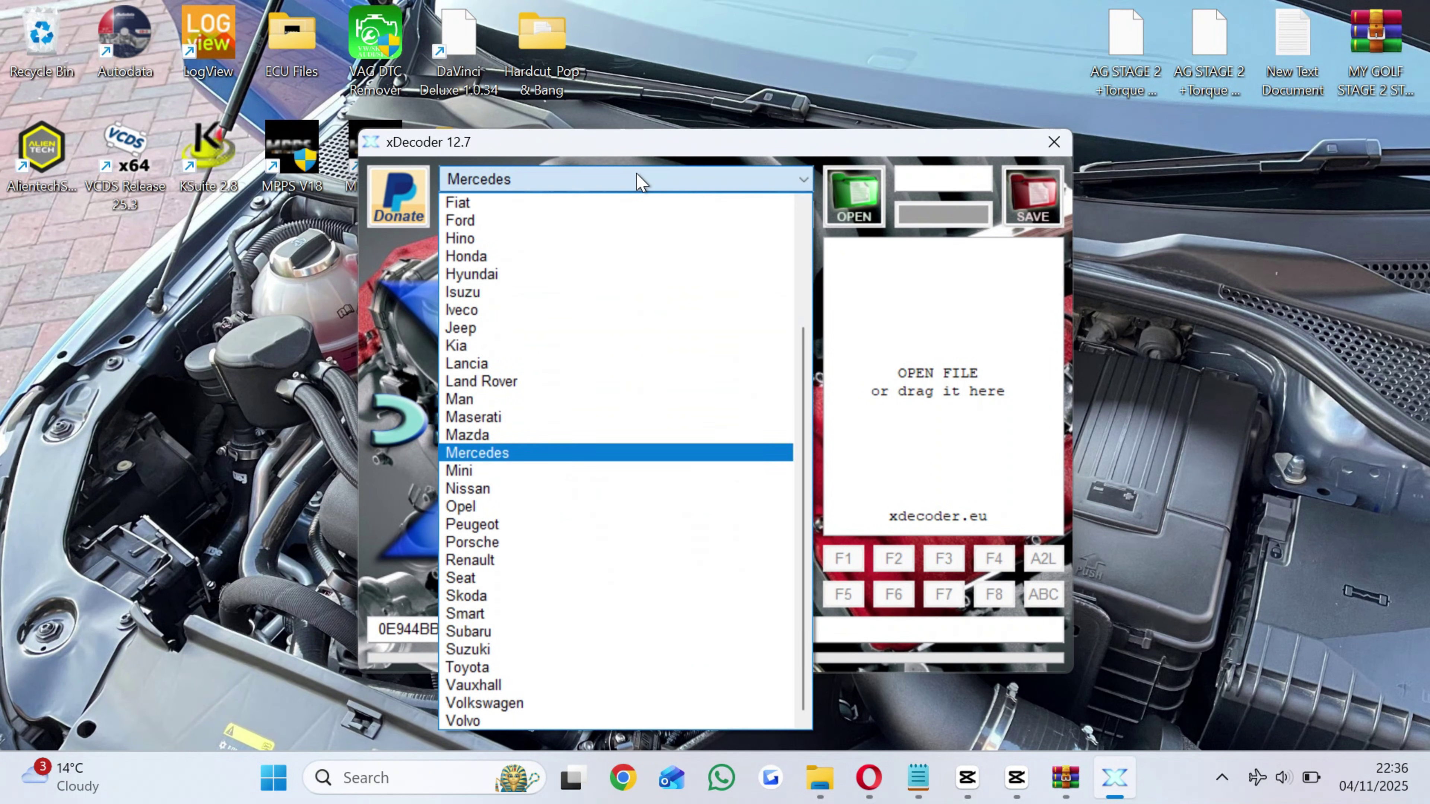
click(586, 669)
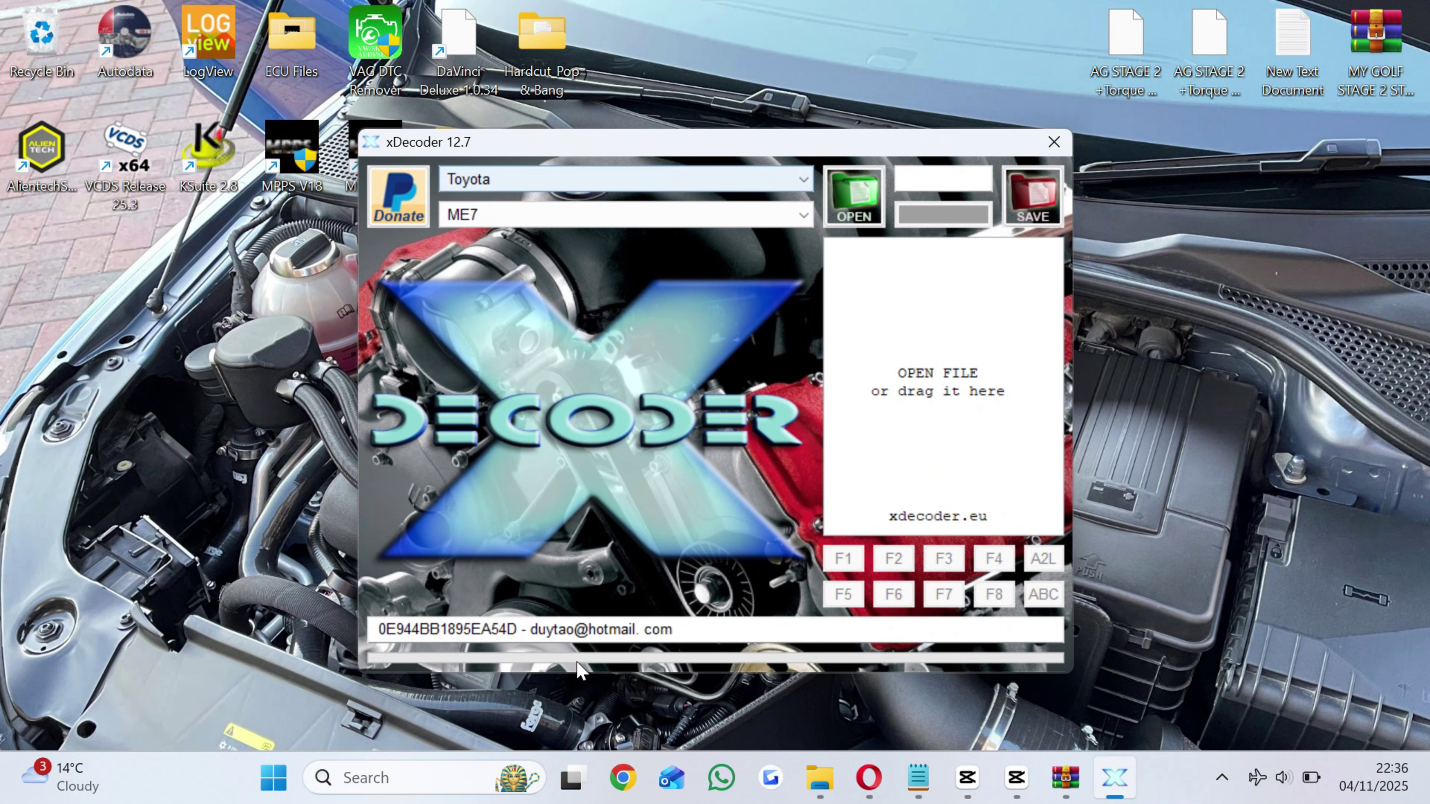
click(613, 223)
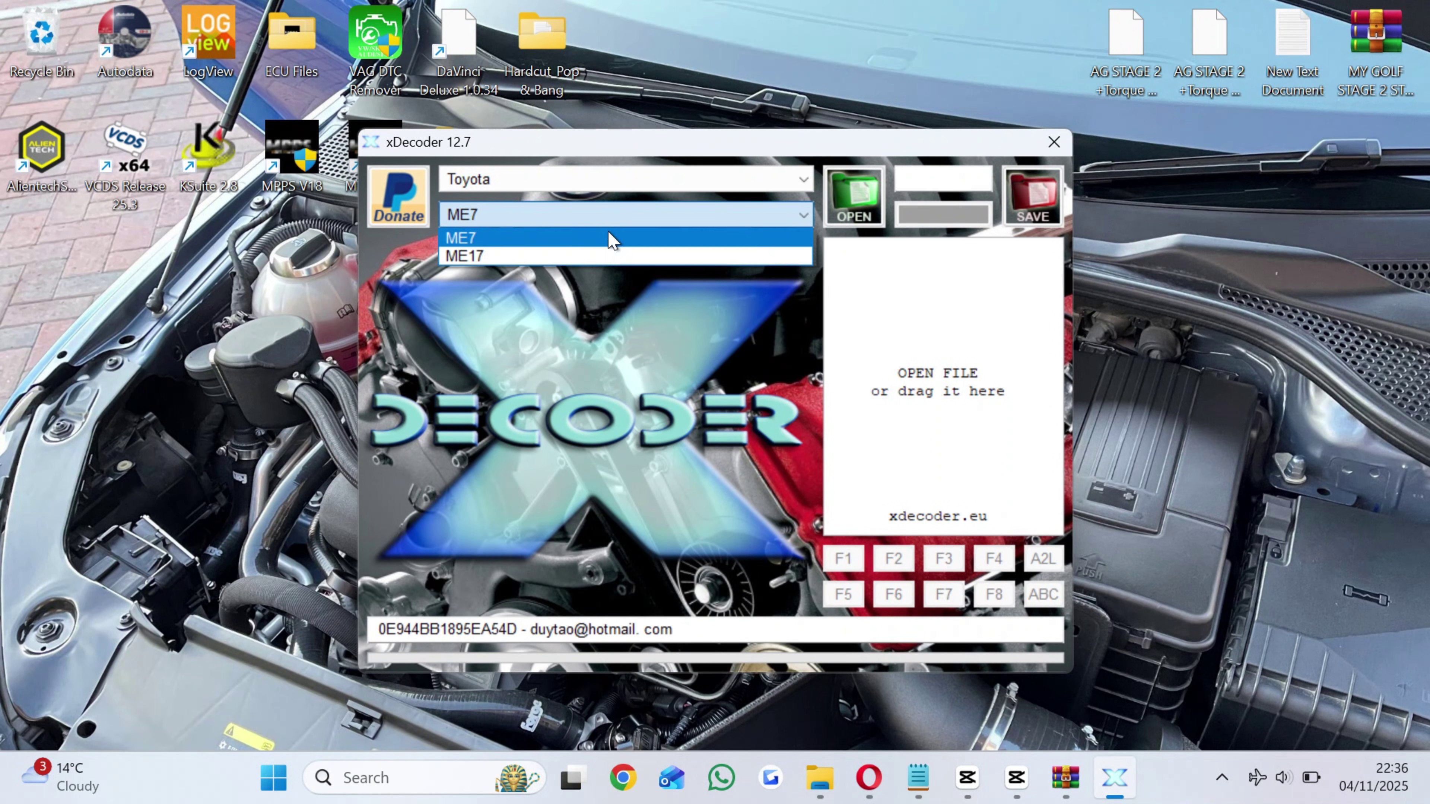
click(639, 182)
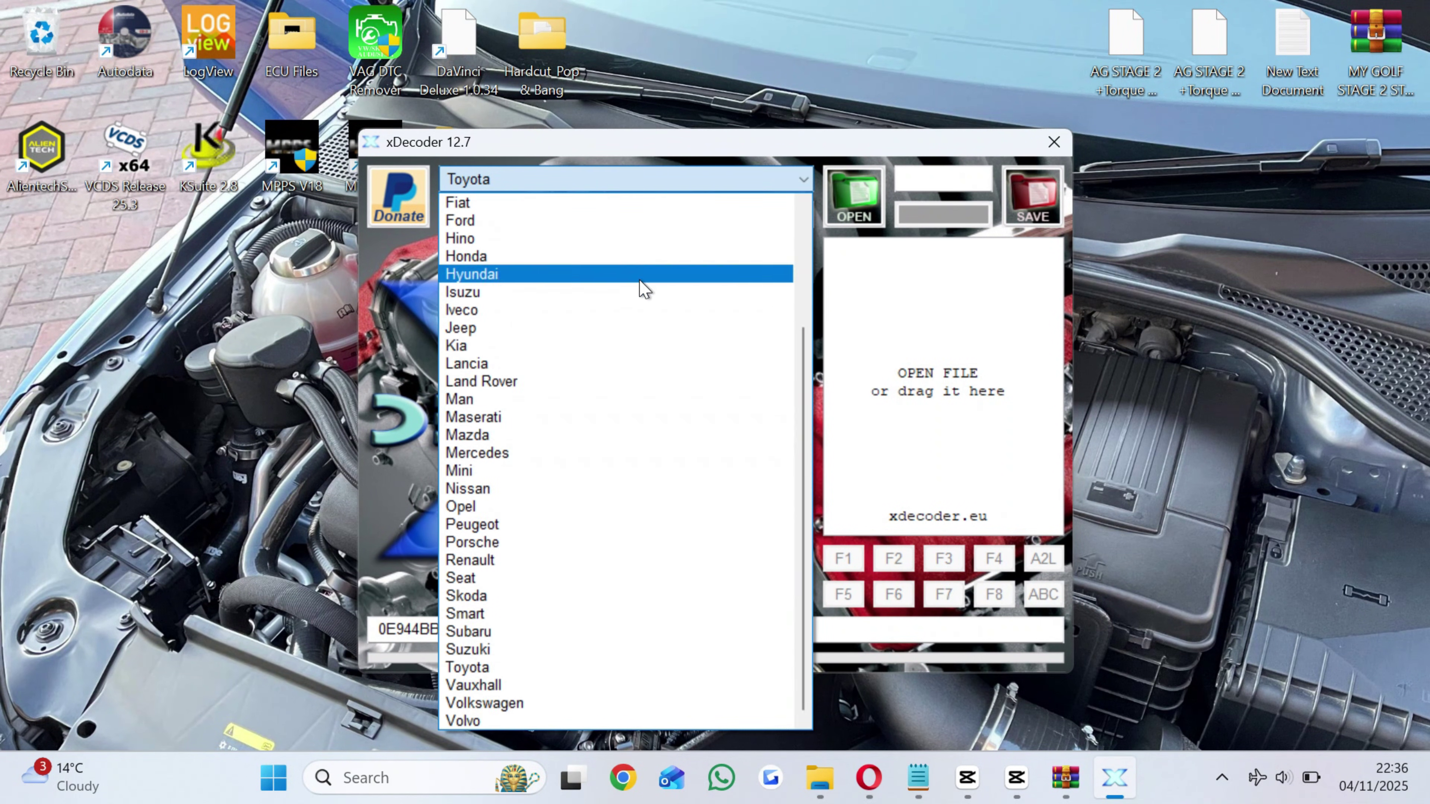
Select Volkswagen as the make and EDC16 as the ECU, then bring up the Open dialog.
click(659, 703)
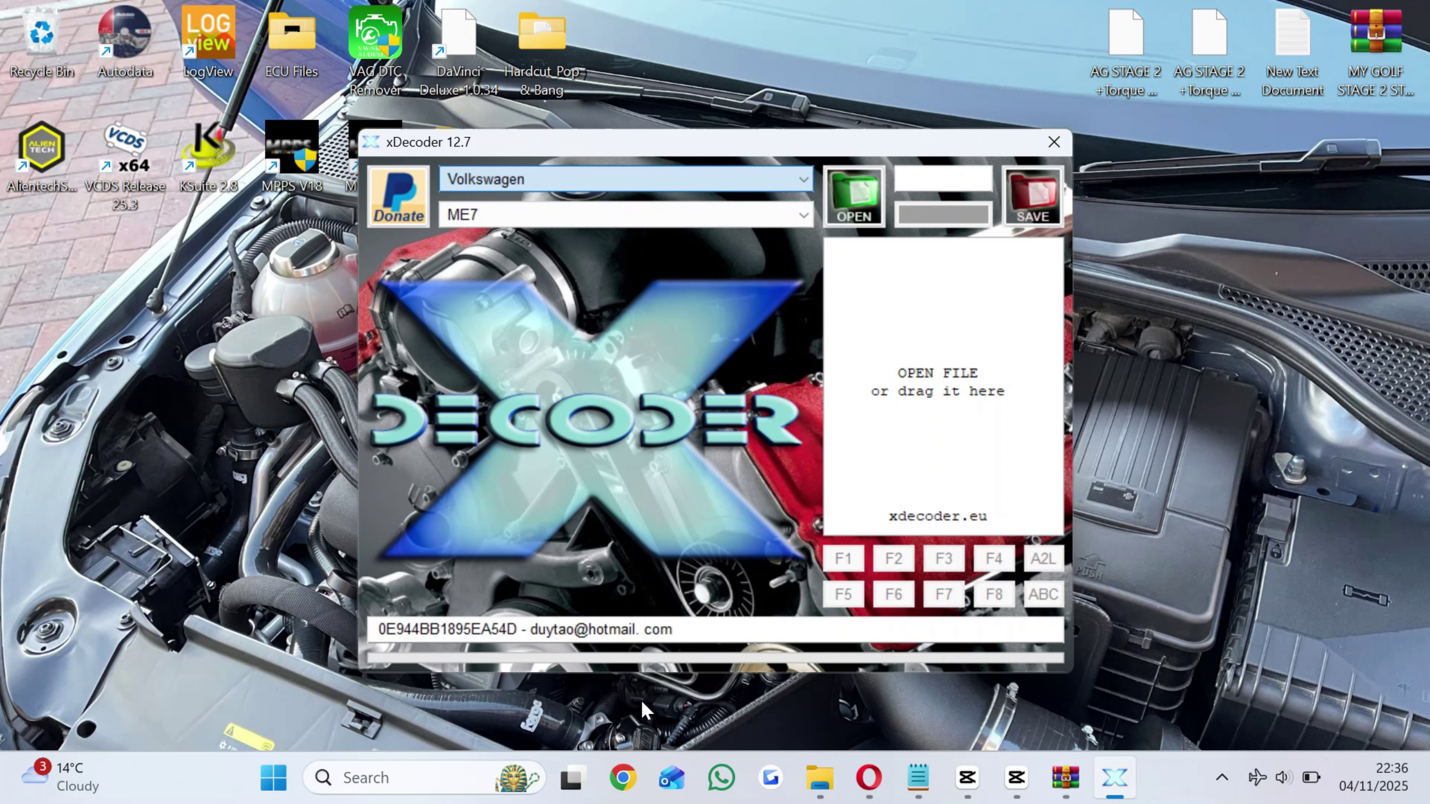
click(591, 217)
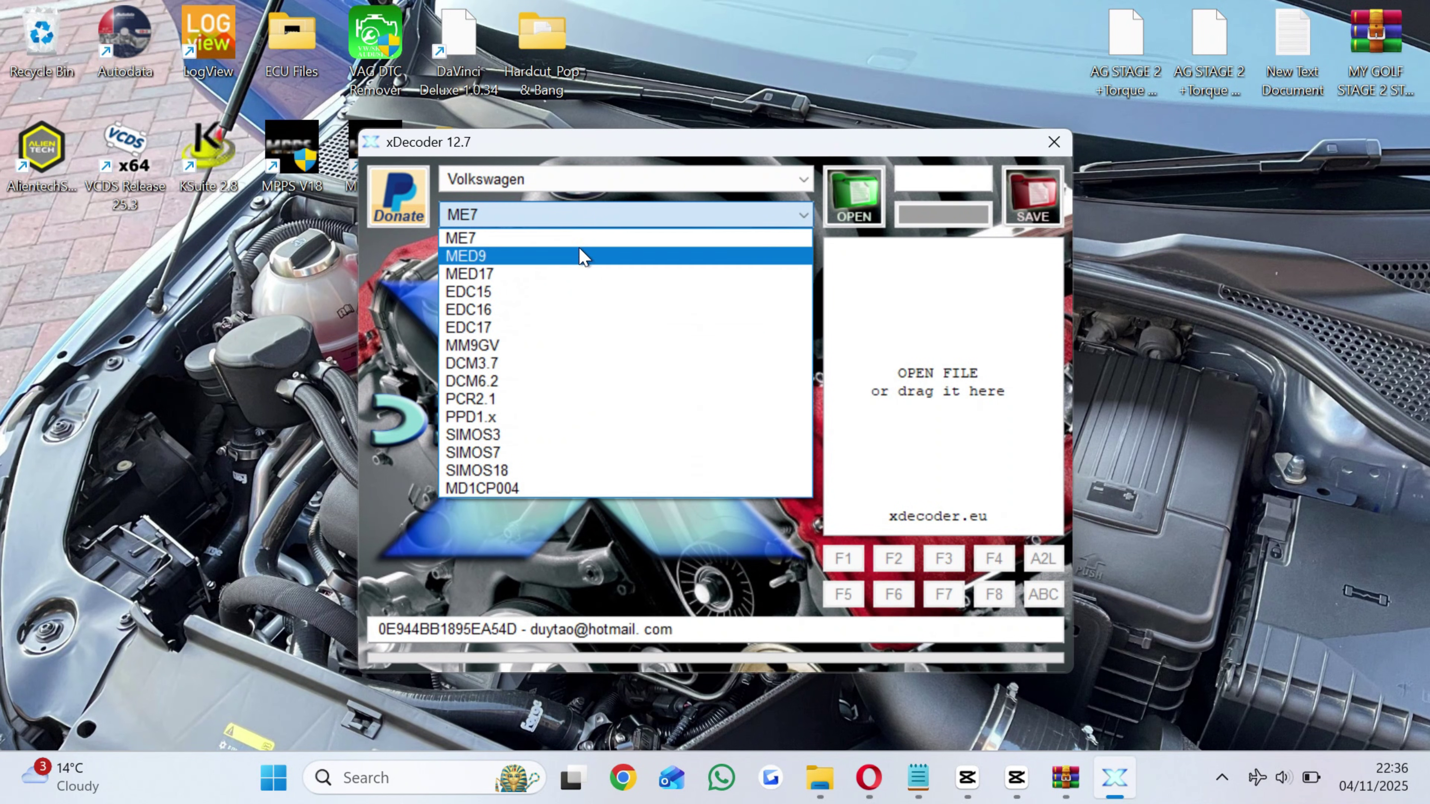
click(571, 311)
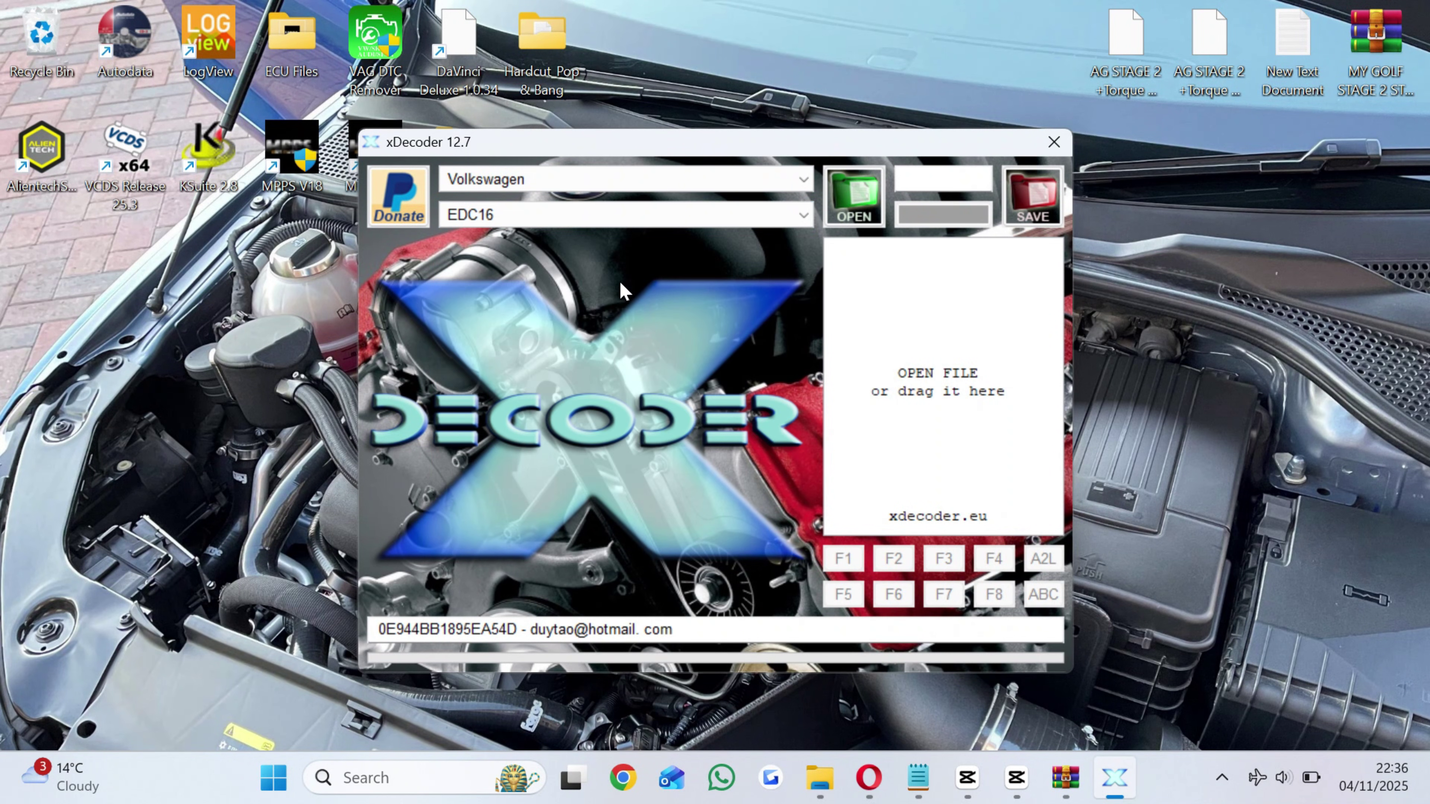
click(854, 204)
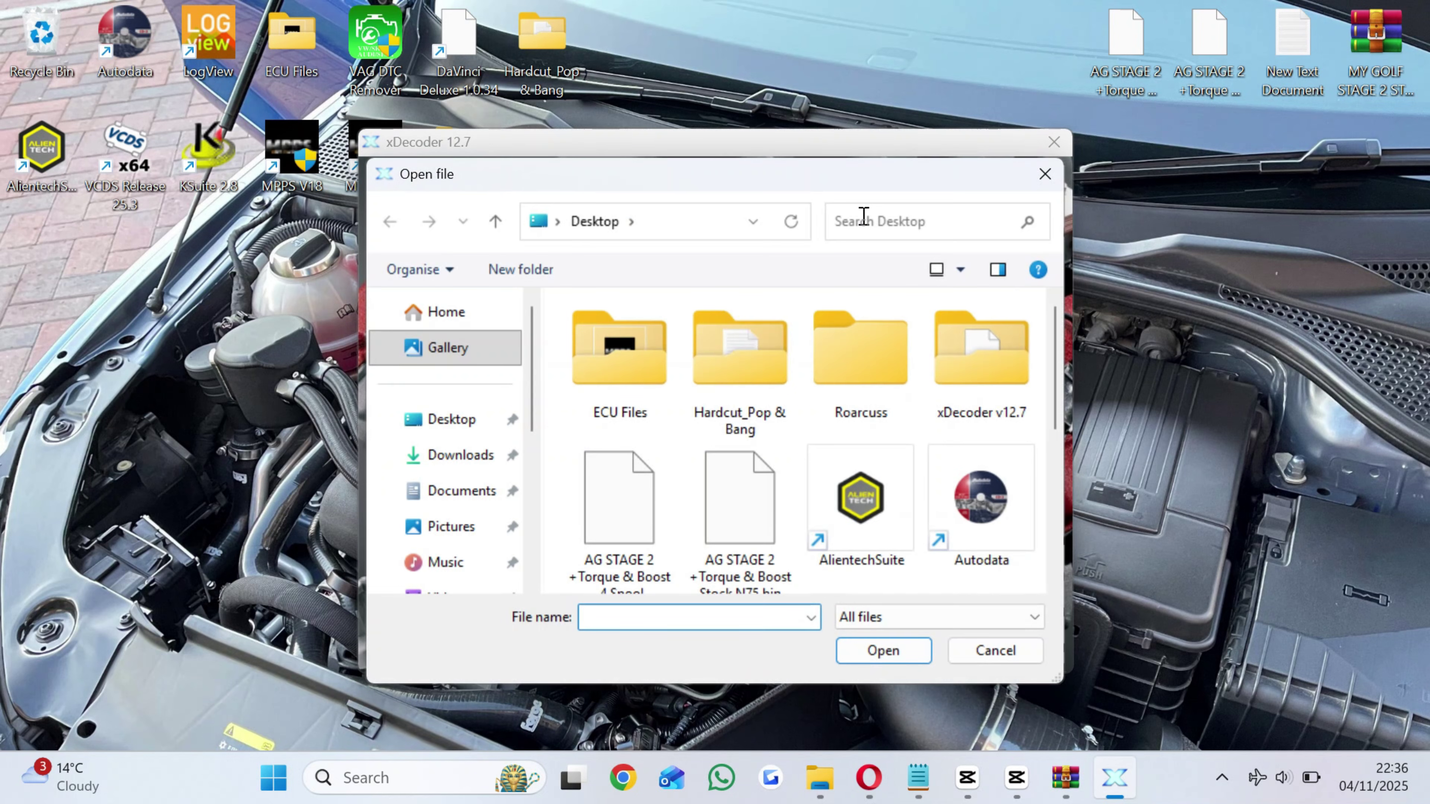
Load the AG STAGE 2 4 Spool 40MG tune and switch off P0607 and P0101.
double_click(628, 507)
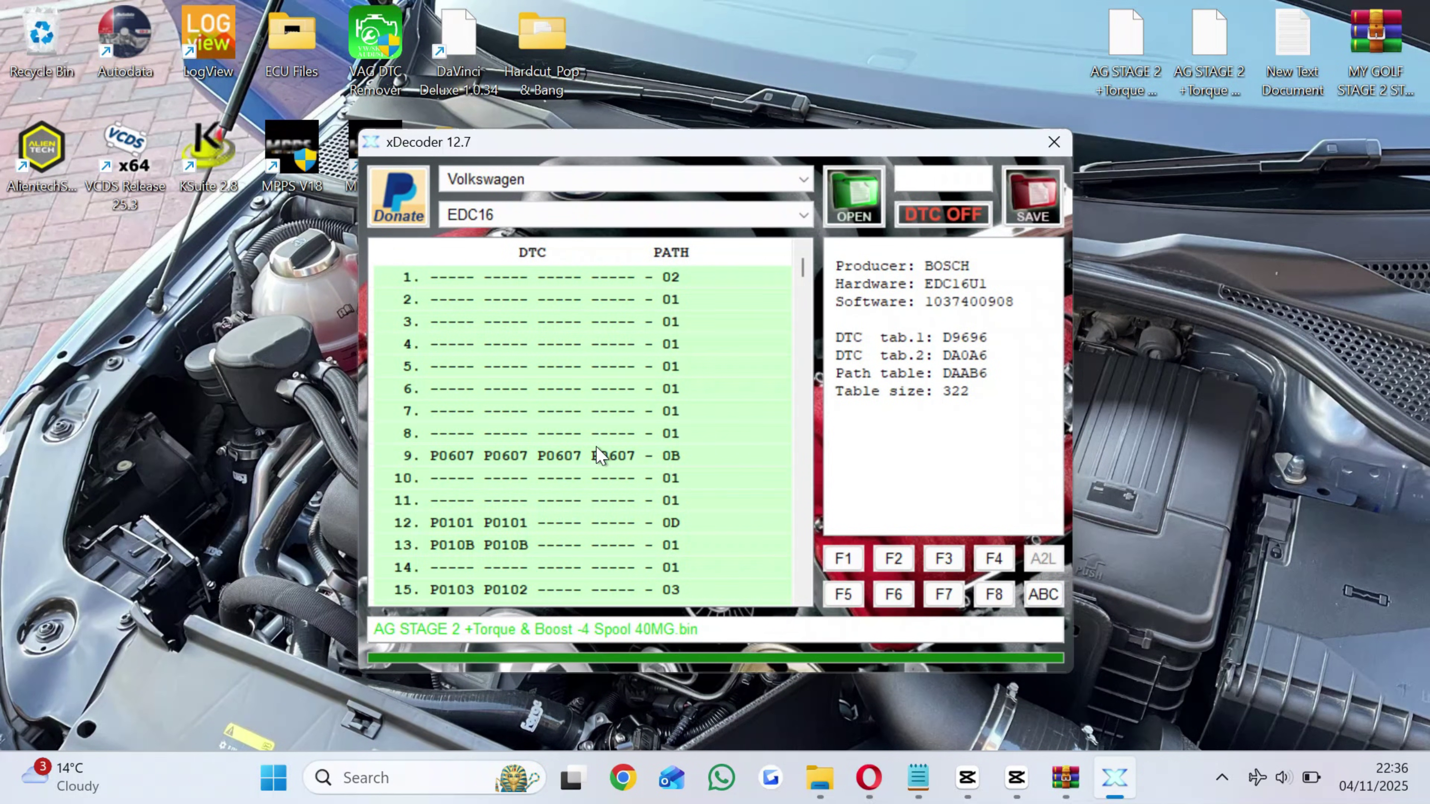
click(603, 456)
click(926, 220)
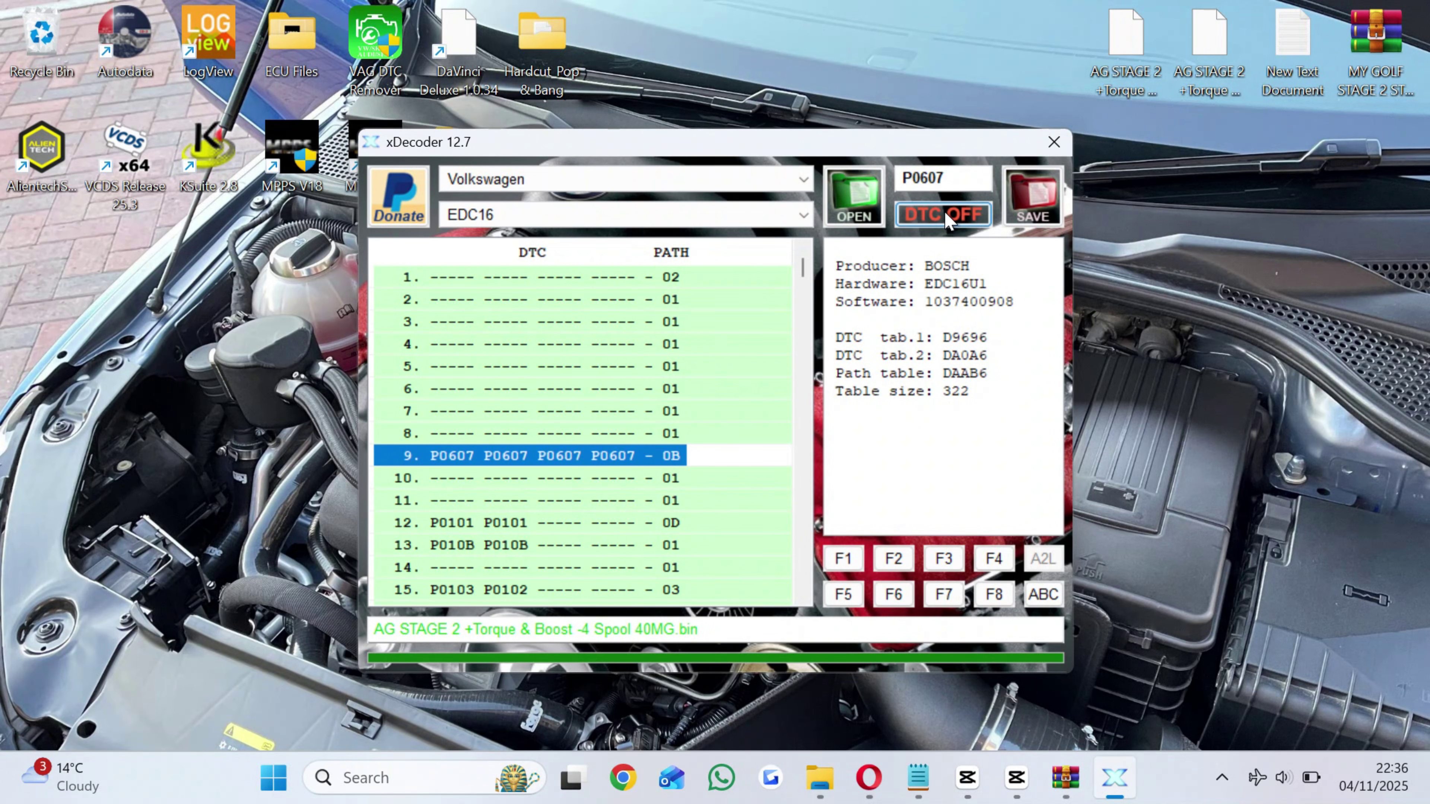
click(558, 522)
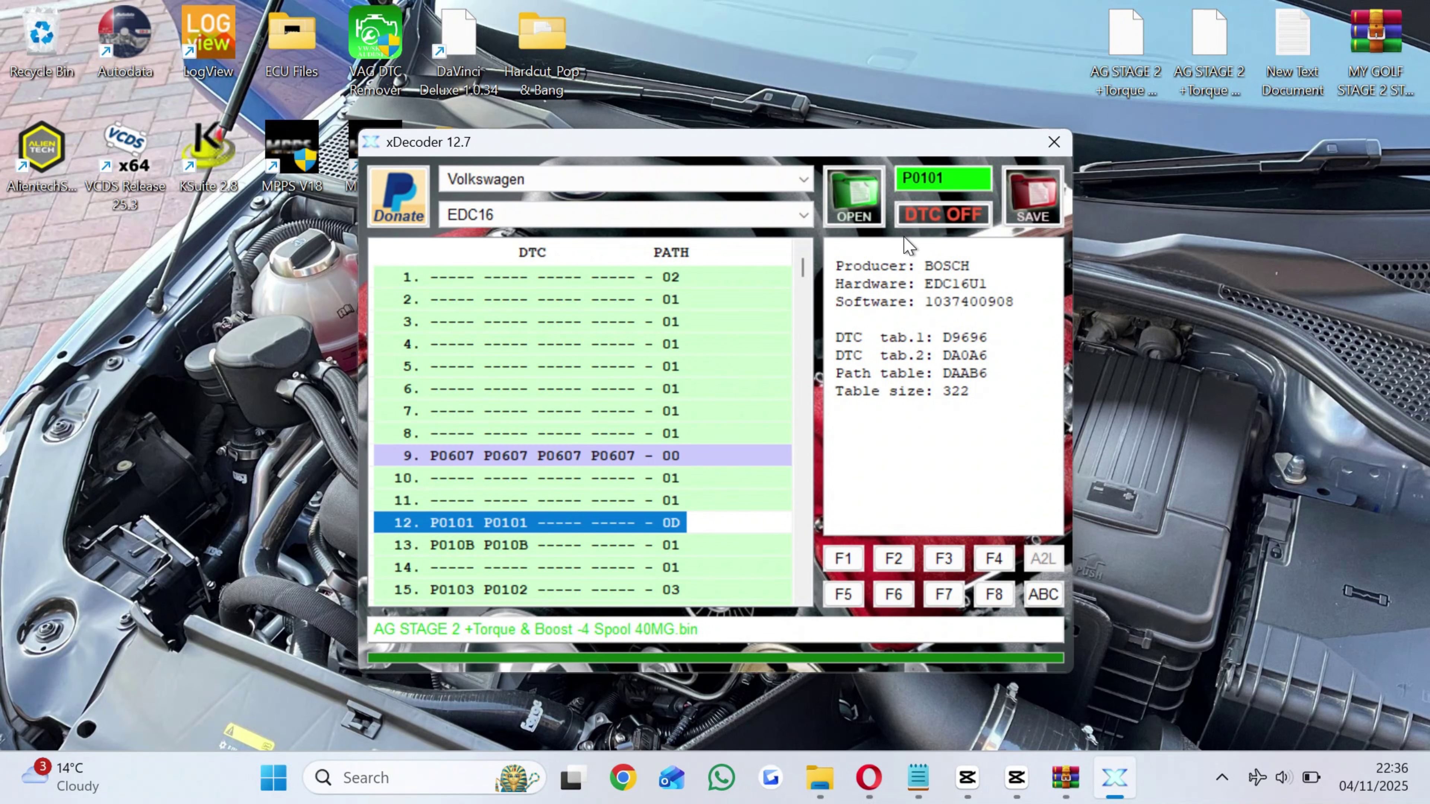
click(923, 217)
Disable P010B and P0103/P0102, submit code P0607, and save the file to the desktop.
click(582, 569)
click(601, 545)
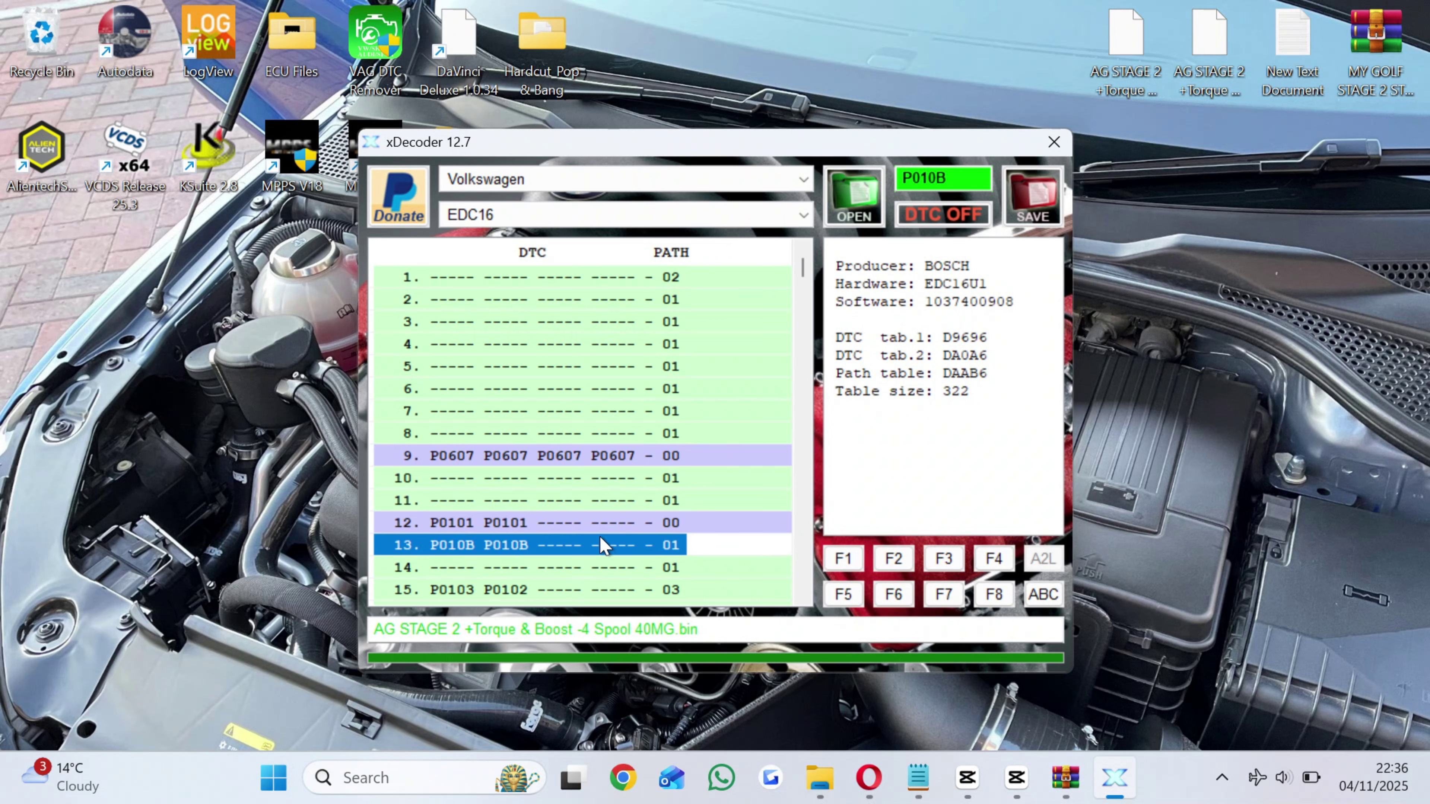
click(939, 216)
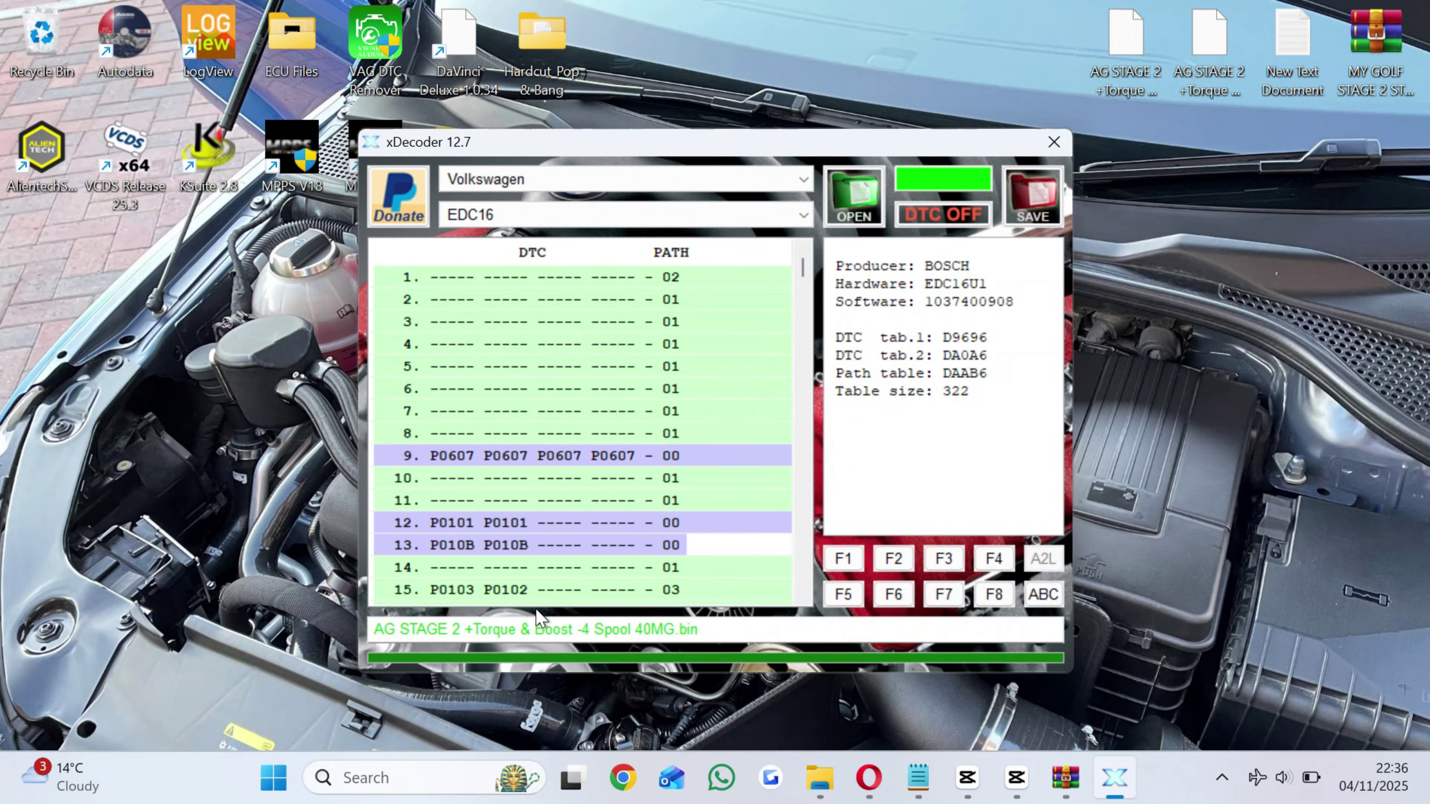
click(510, 590)
click(939, 216)
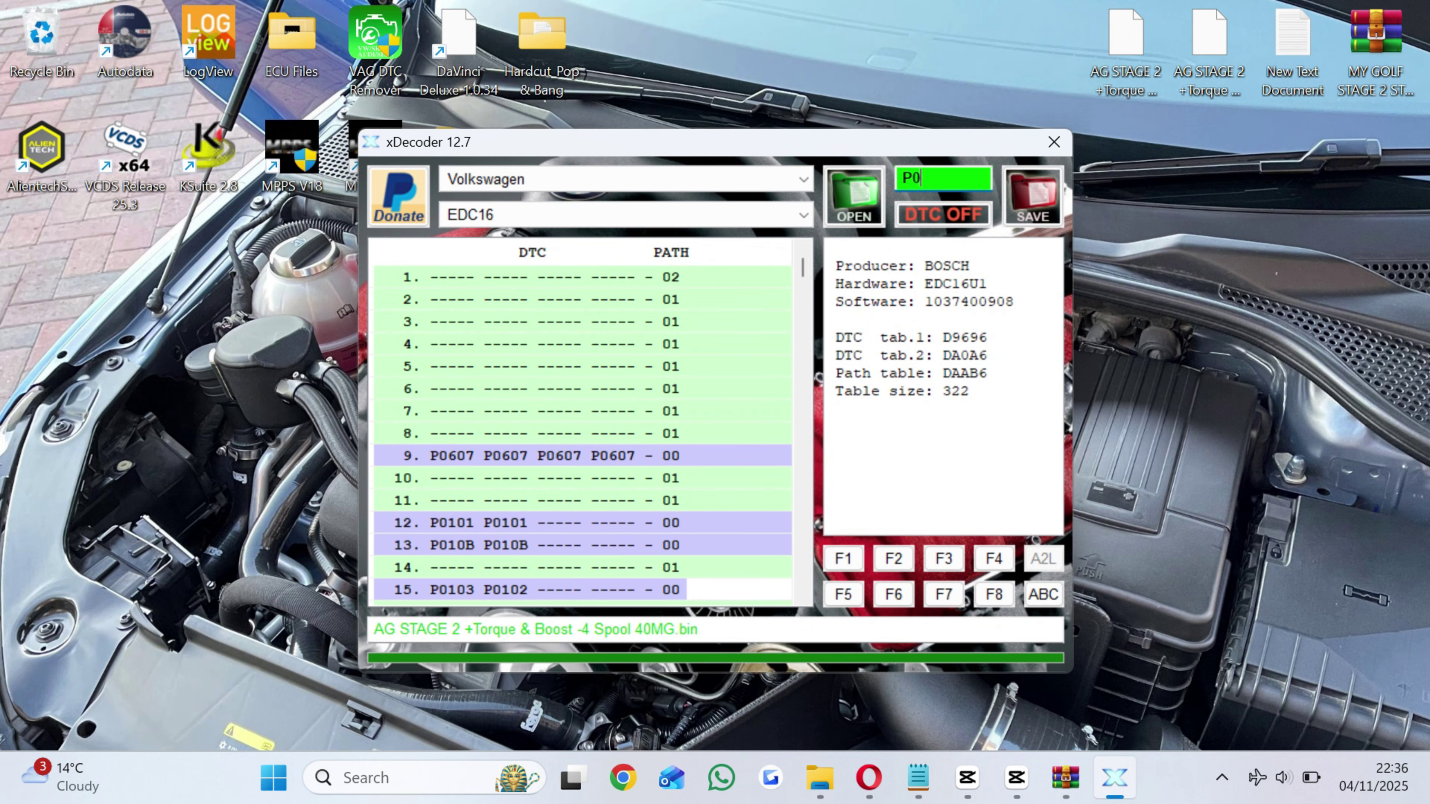
text(P0607)
key(Return)
click(1022, 195)
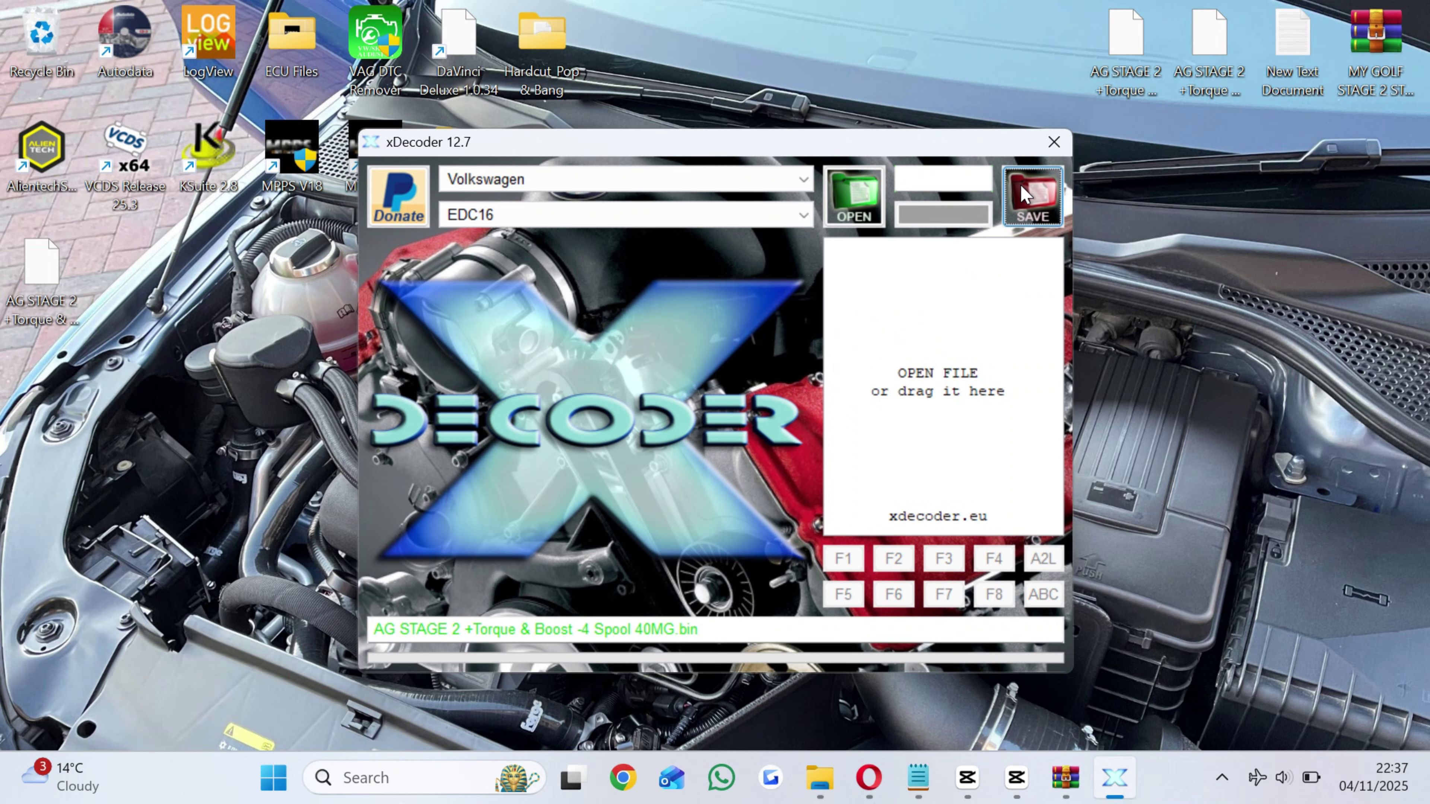
click(64, 298)
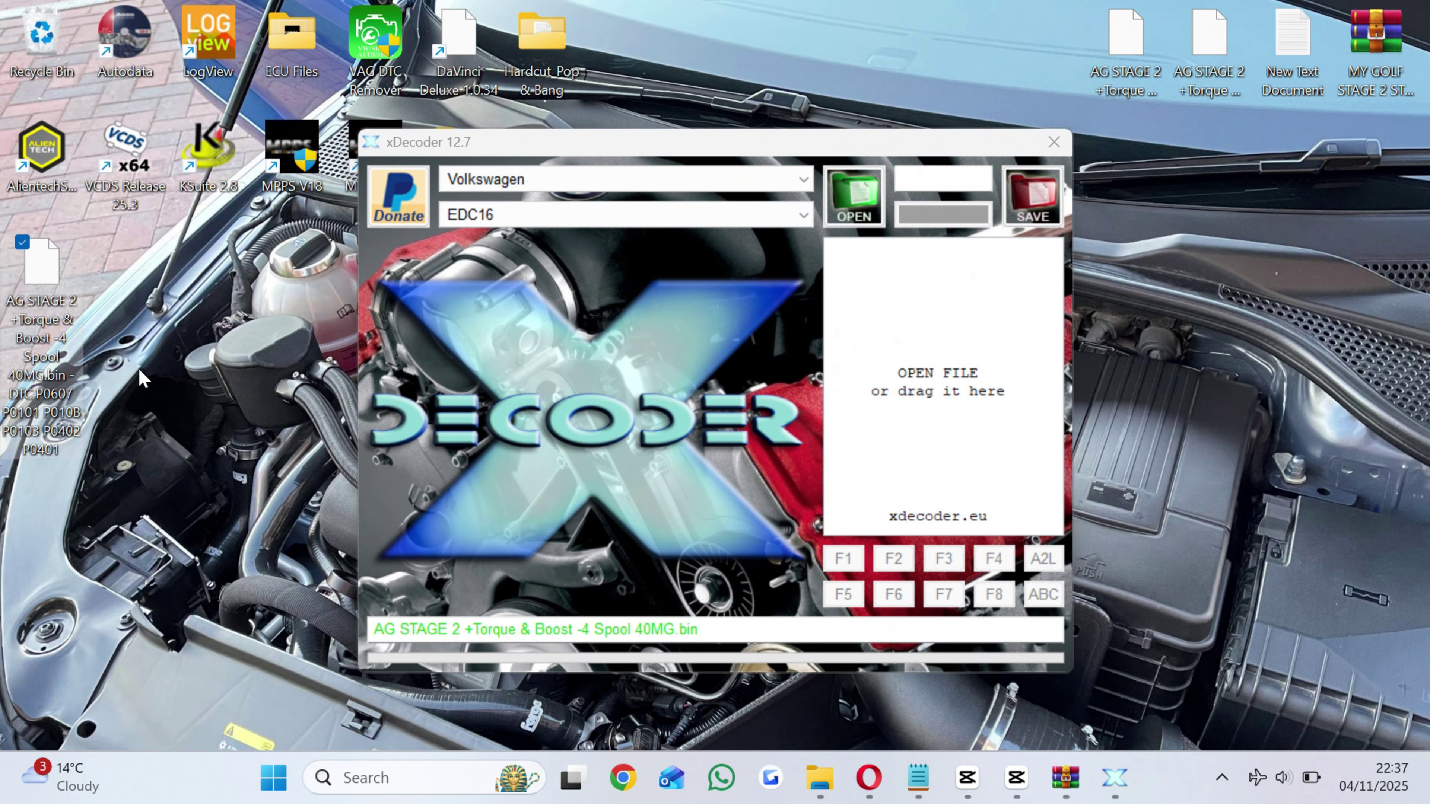